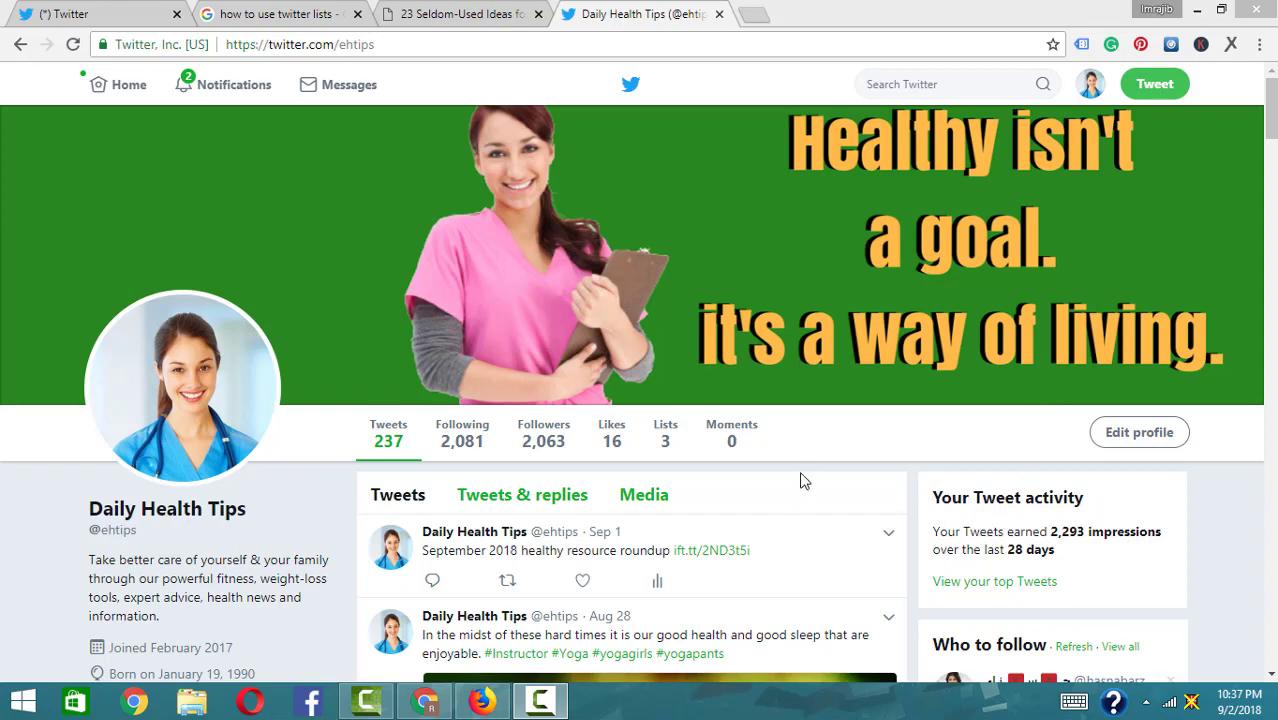
Step: Open the Daily Health Tips profile's Lists tab, showing subscribed lists such as cr-content-suggest
left_click(668, 442)
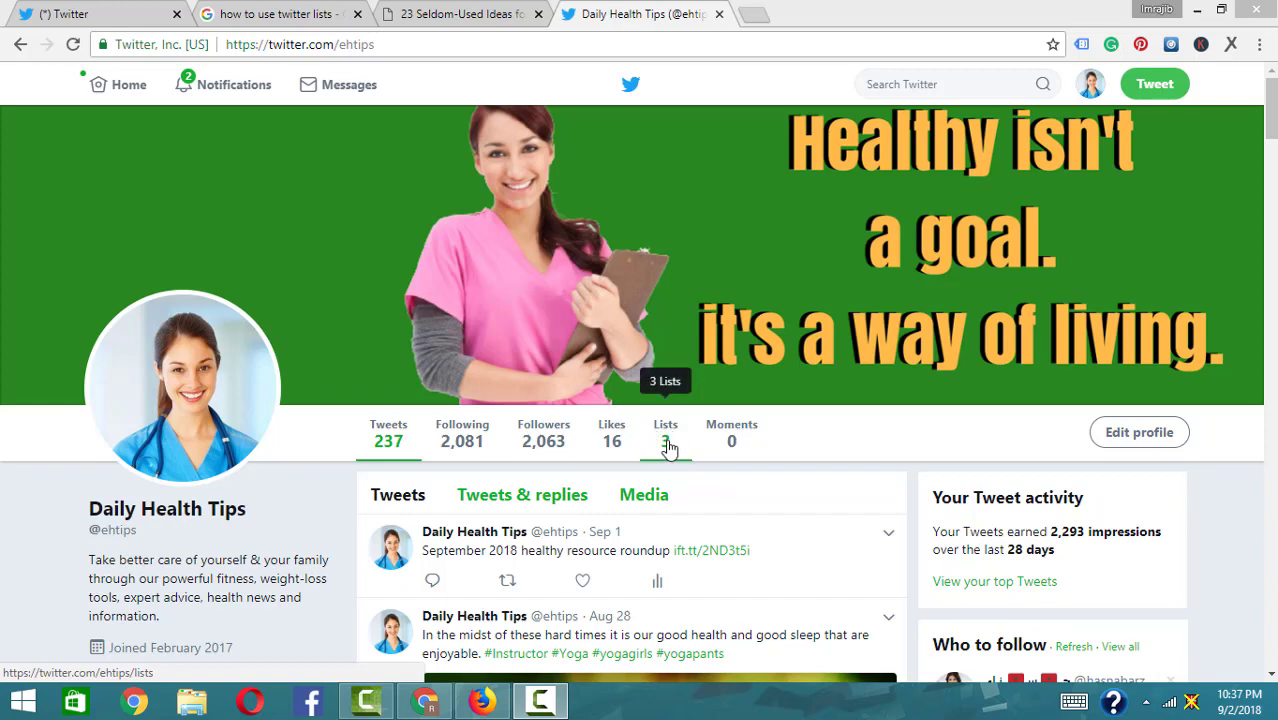
left_click(667, 443)
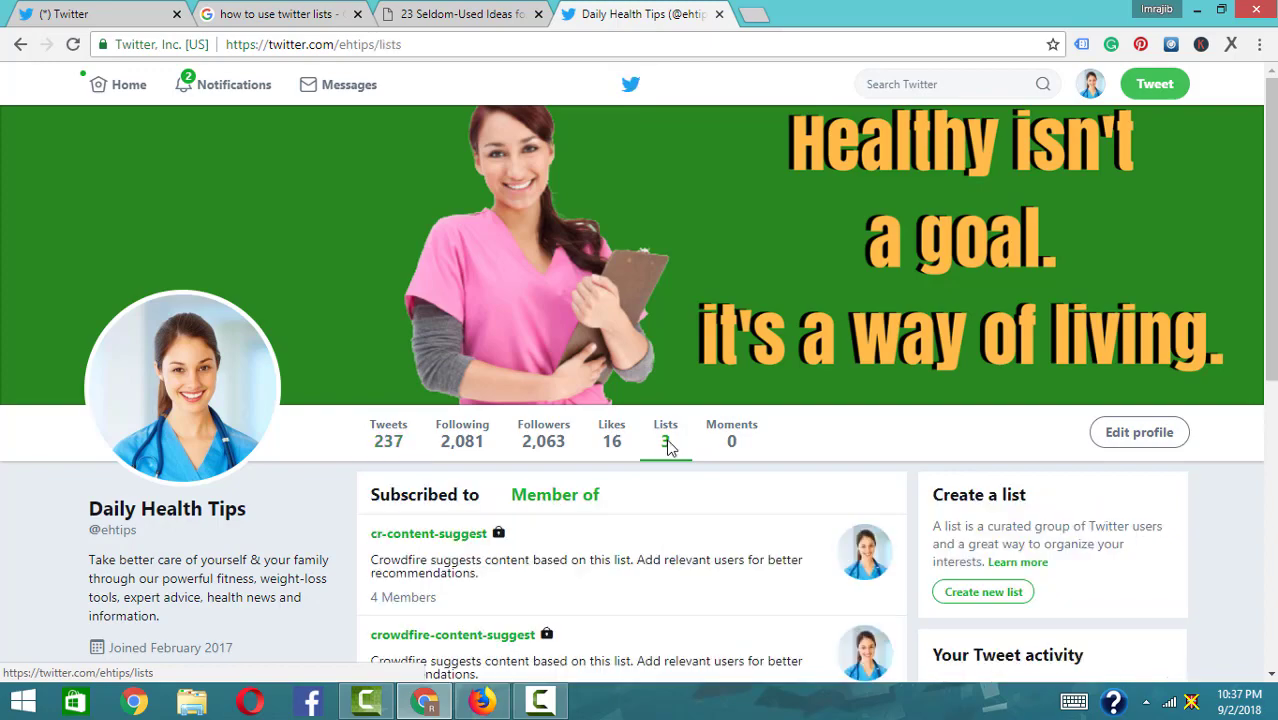
mouse_move(1273, 273)
left_mouse_down()
mouse_move(1273, 445)
mouse_move(1262, 282)
left_mouse_up()
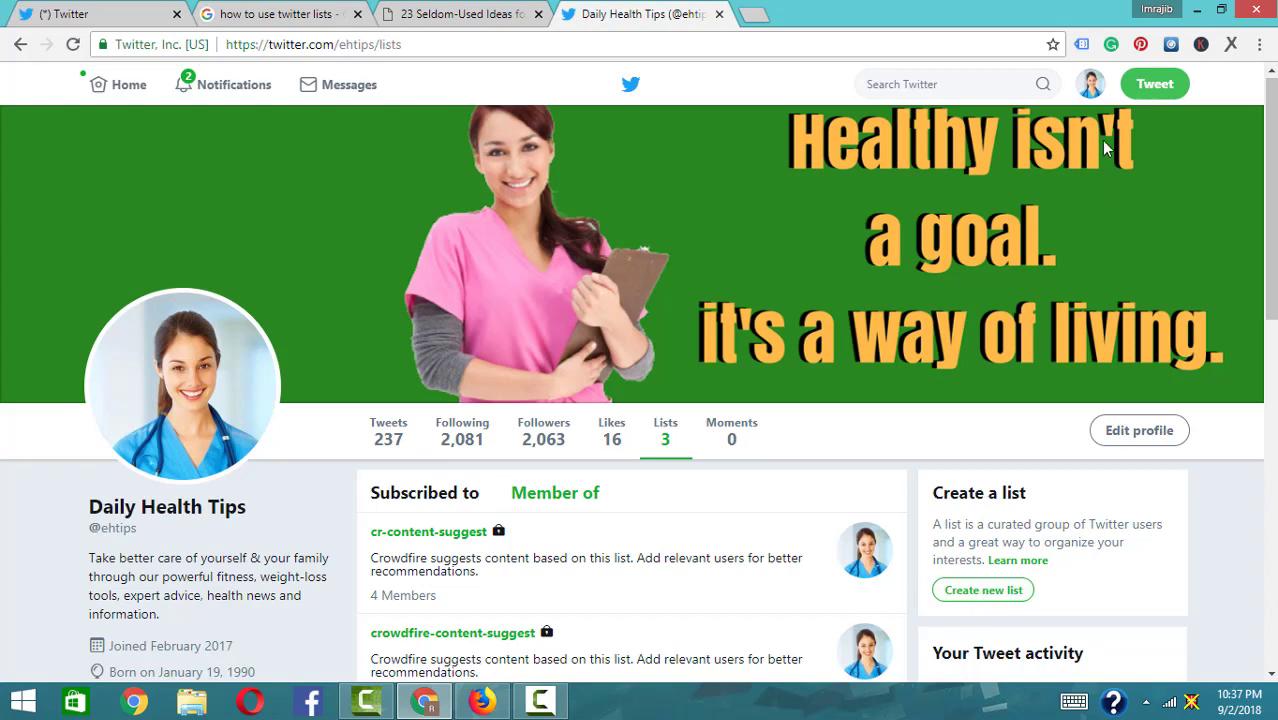
left_click(1091, 88)
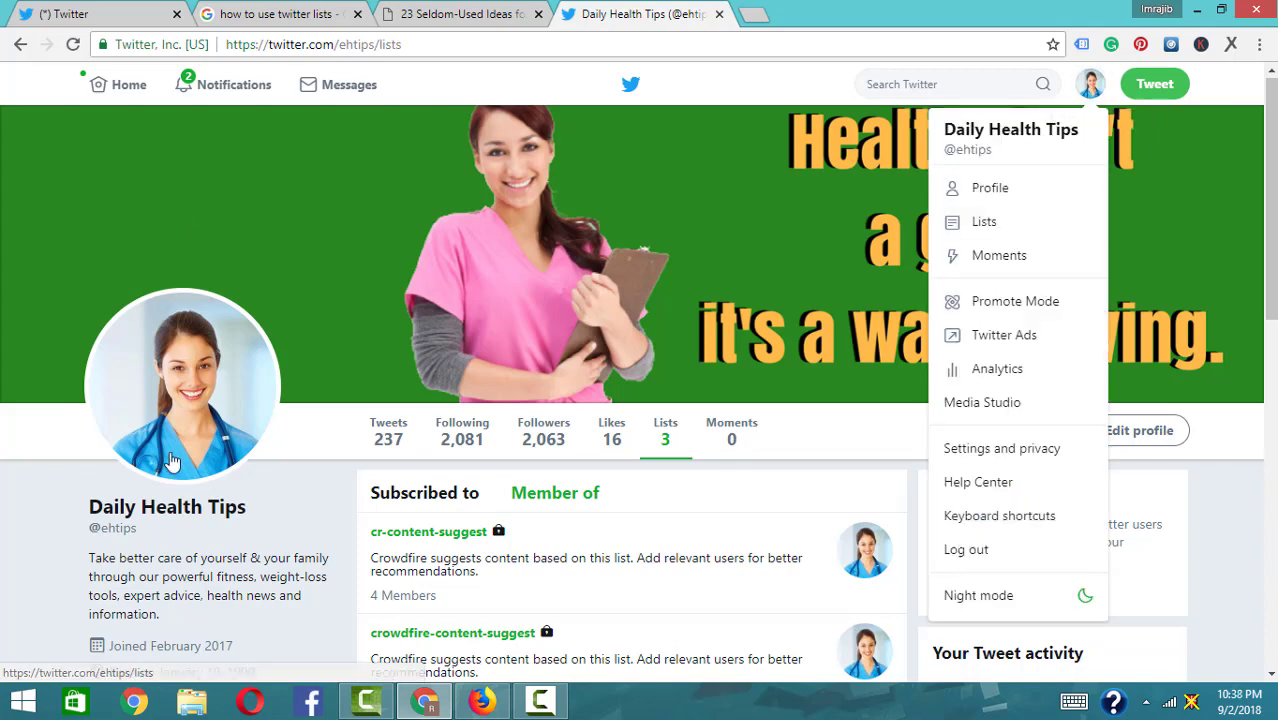
left_click(912, 502)
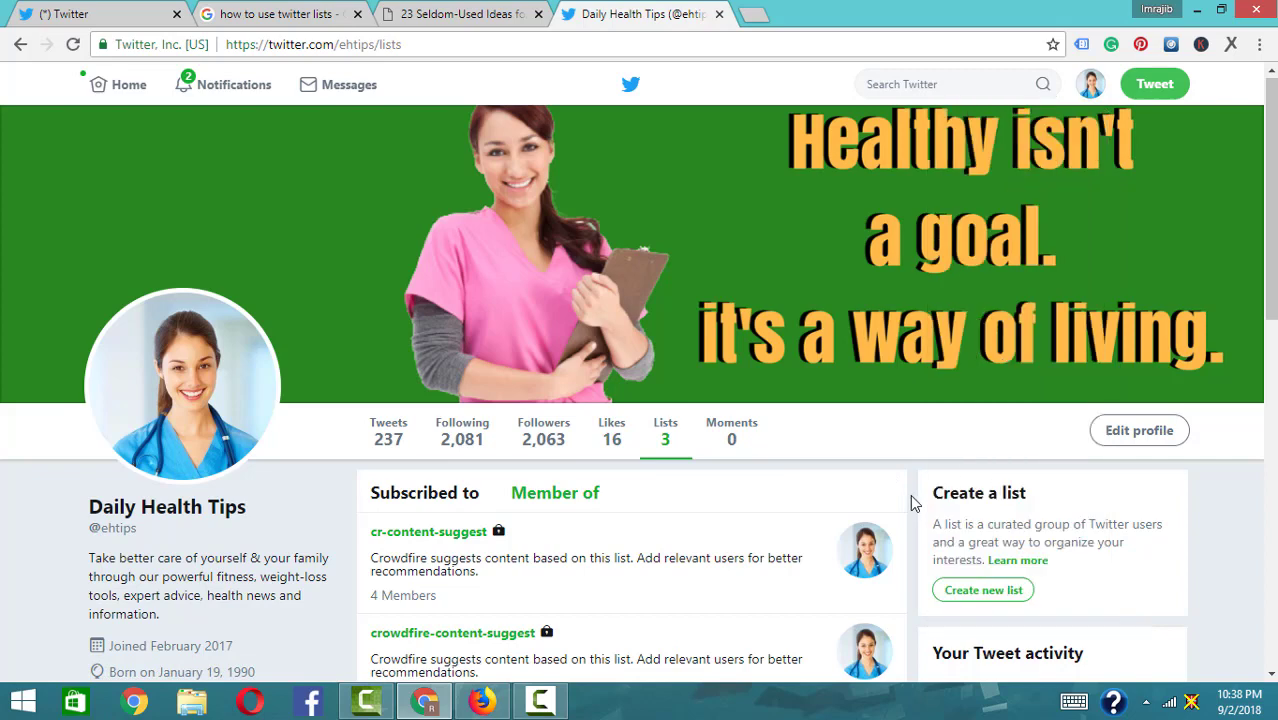
Step: Create a public list 'Yoga Tips' with the description 'Get Yoga tips from the expert!!'
left_click(975, 591)
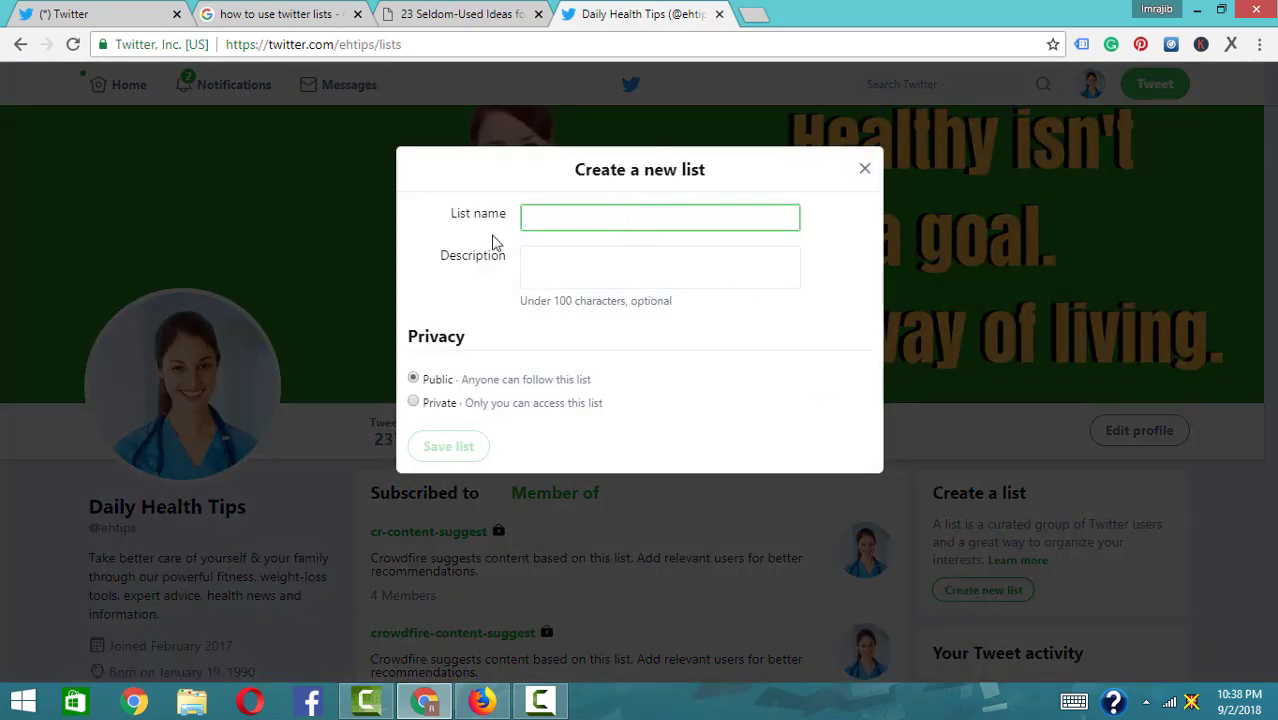
left_click(587, 265)
left_click(575, 218)
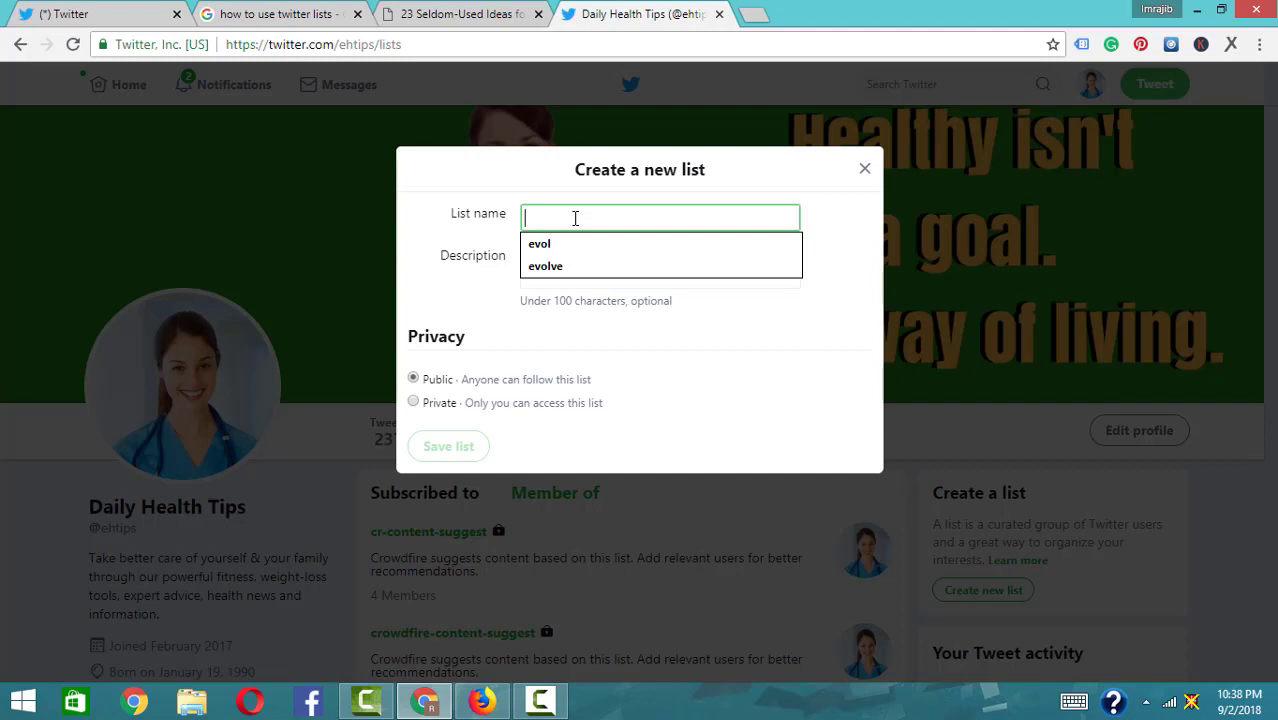
type("Yo")
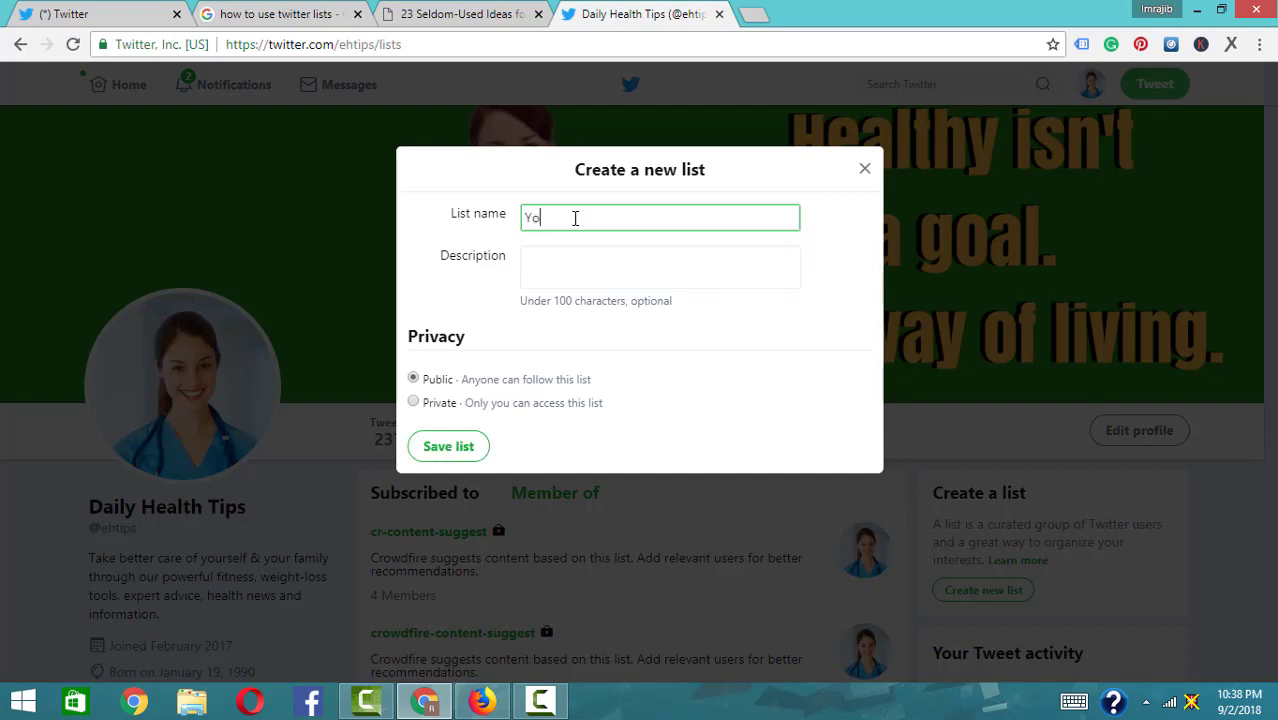
type("ga Tips")
left_click(576, 266)
type("Get")
key("BackSpace")
key("BackSpace")
key("BackSpace")
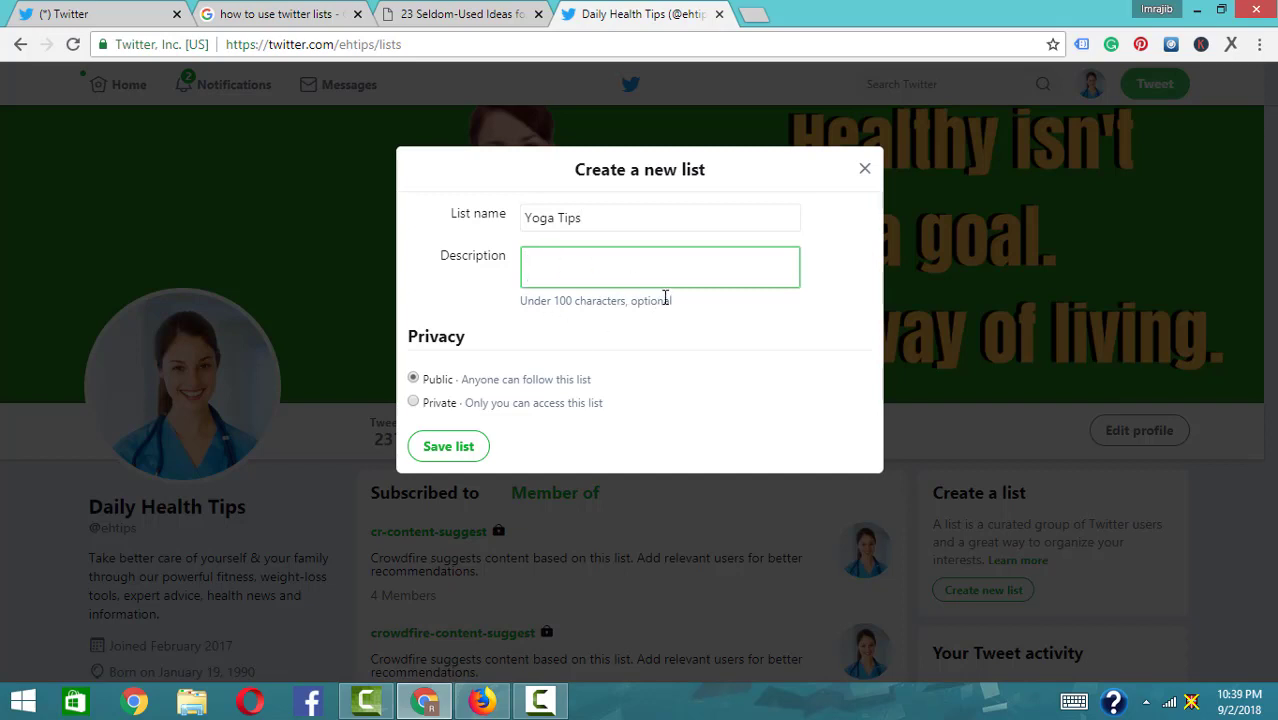
type("Get Yoga tips from the expert!!")
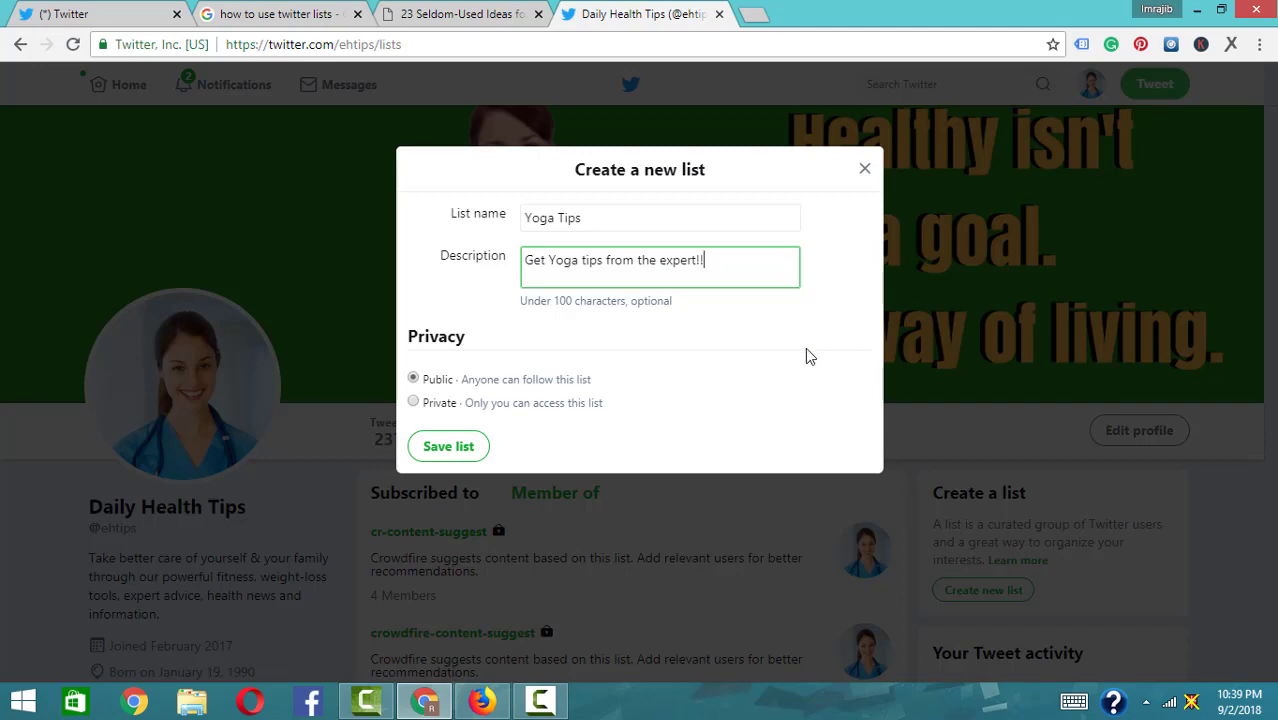
left_click(460, 450)
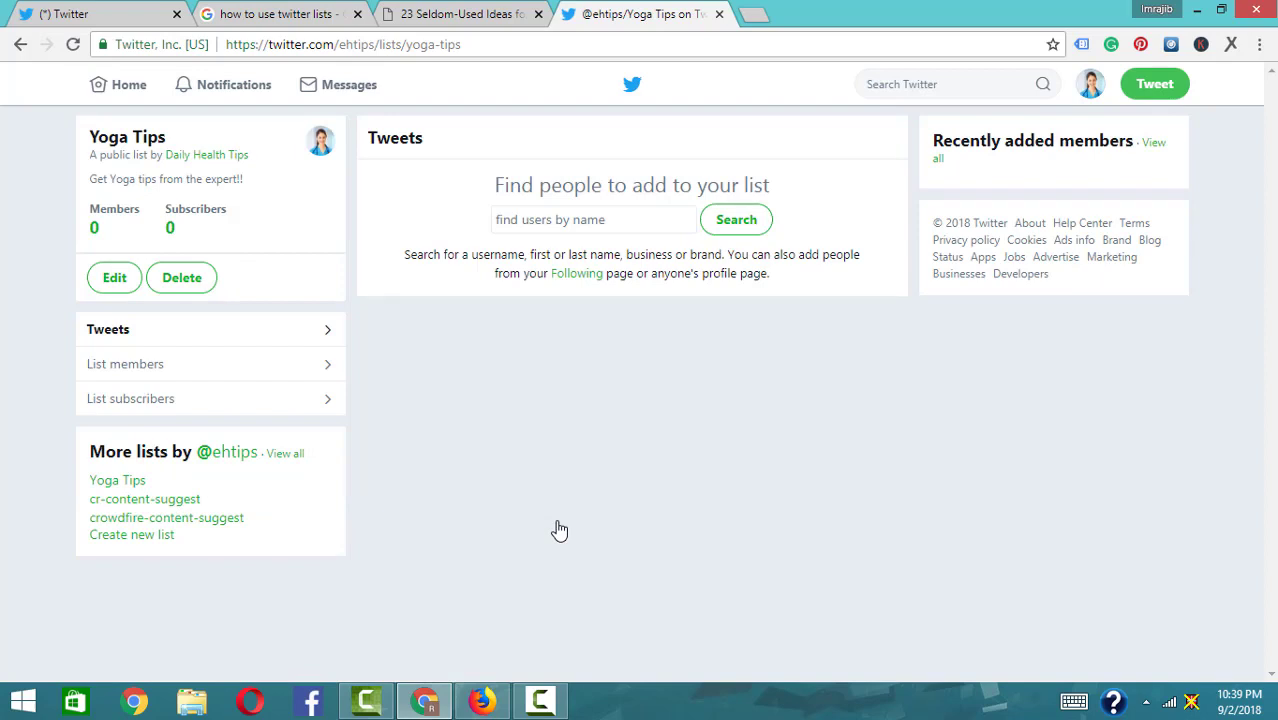
Step: Search for 'yoga' in the list's find-users box to find accounts to add
left_click(618, 218)
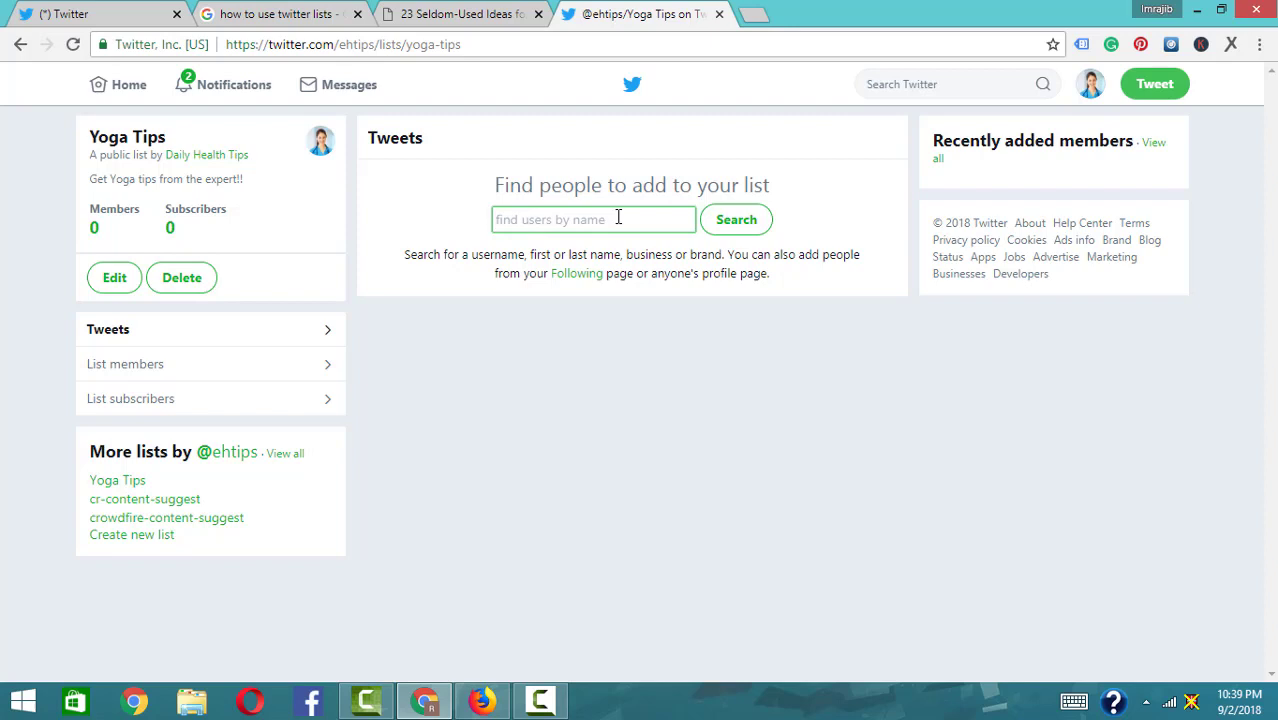
type("yoga")
left_click(750, 224)
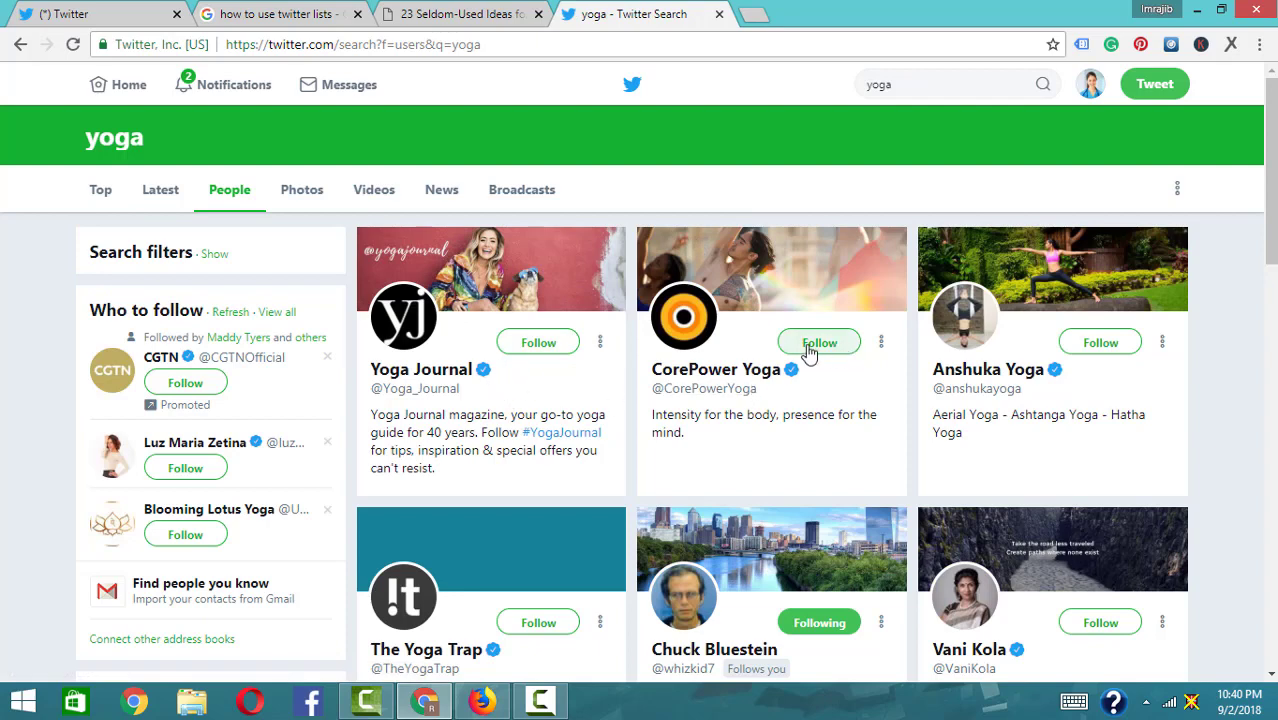
Step: Add Yoga Journal to the Yoga Tips list from the yoga search results
left_click(545, 345)
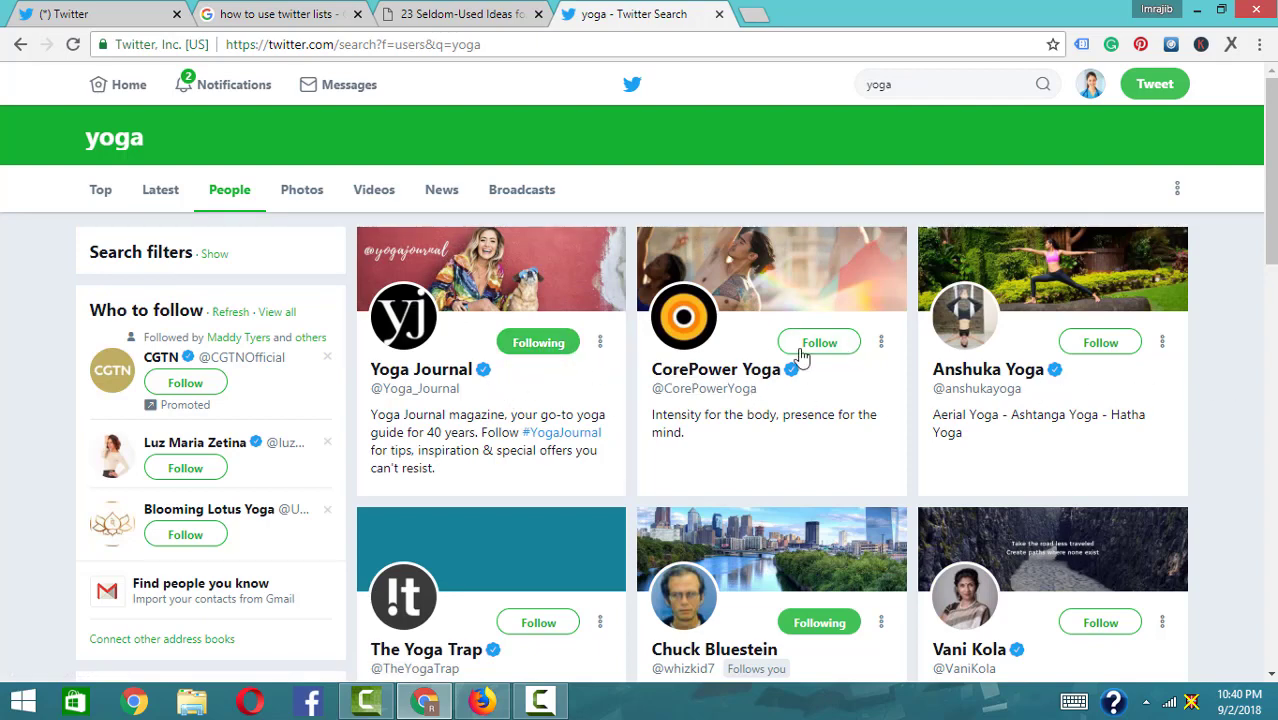
left_click(553, 350)
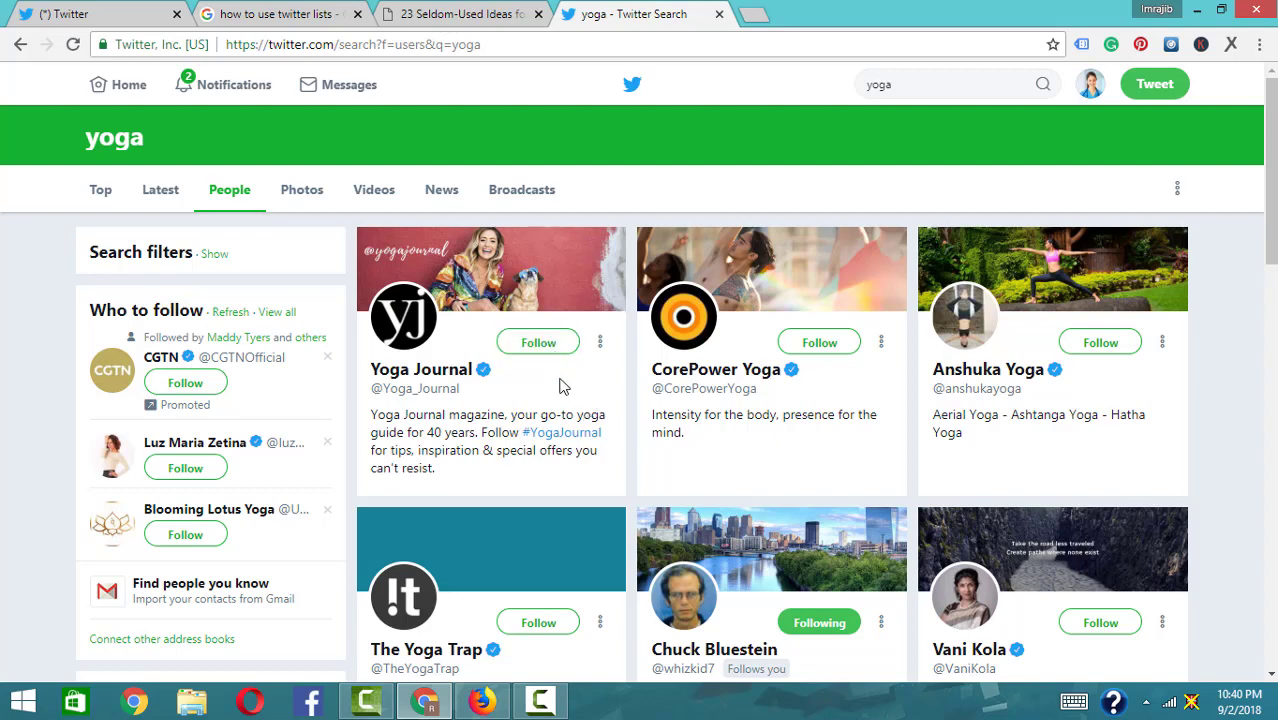
left_click(600, 345)
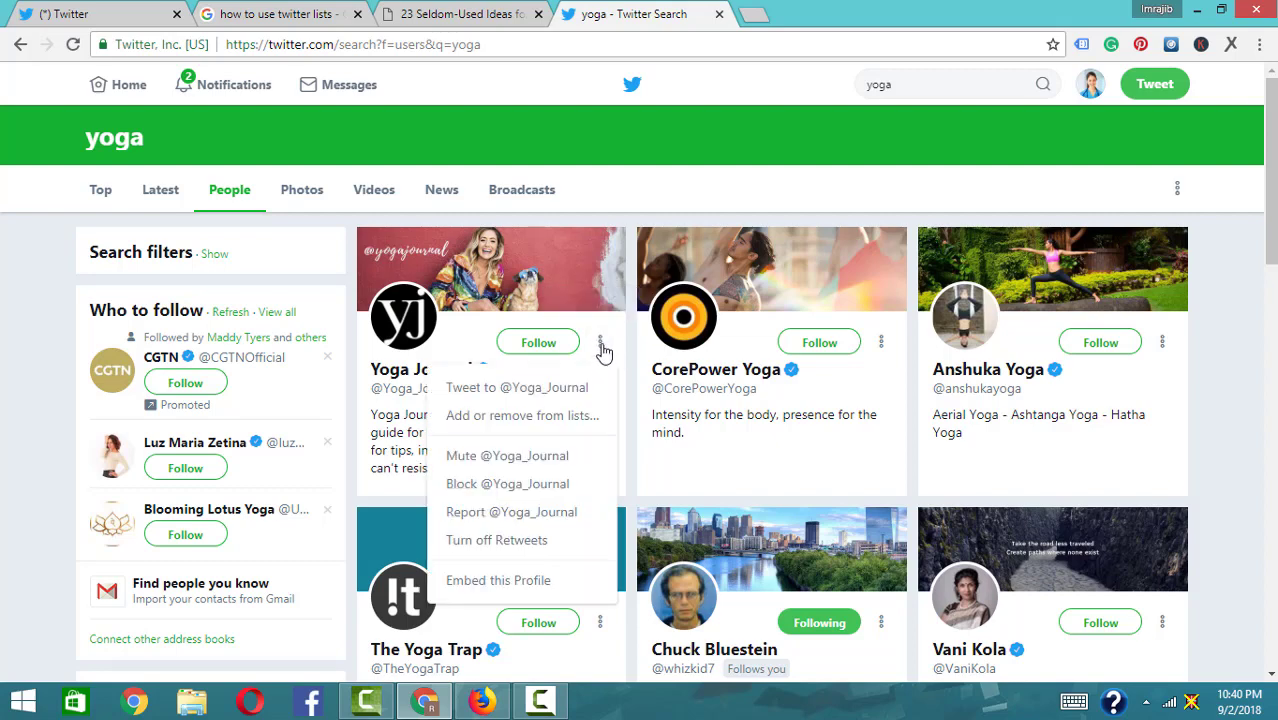
left_click(564, 424)
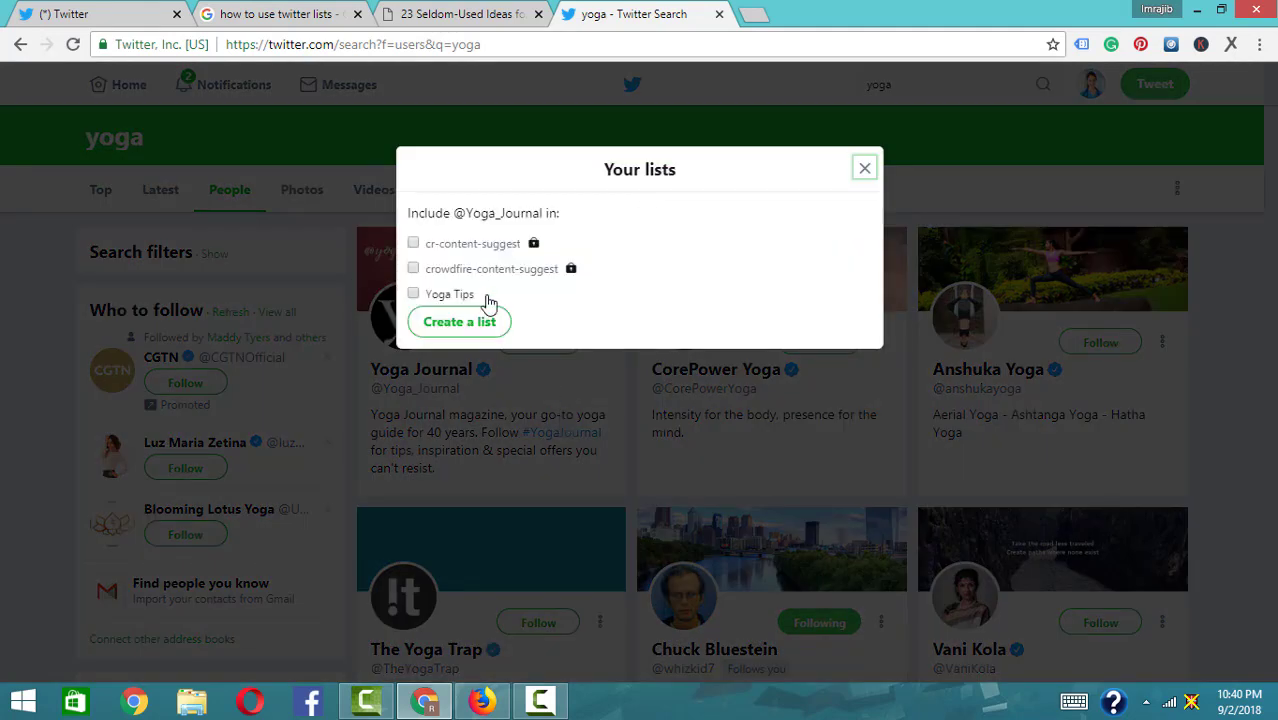
left_click(414, 294)
left_click(865, 172)
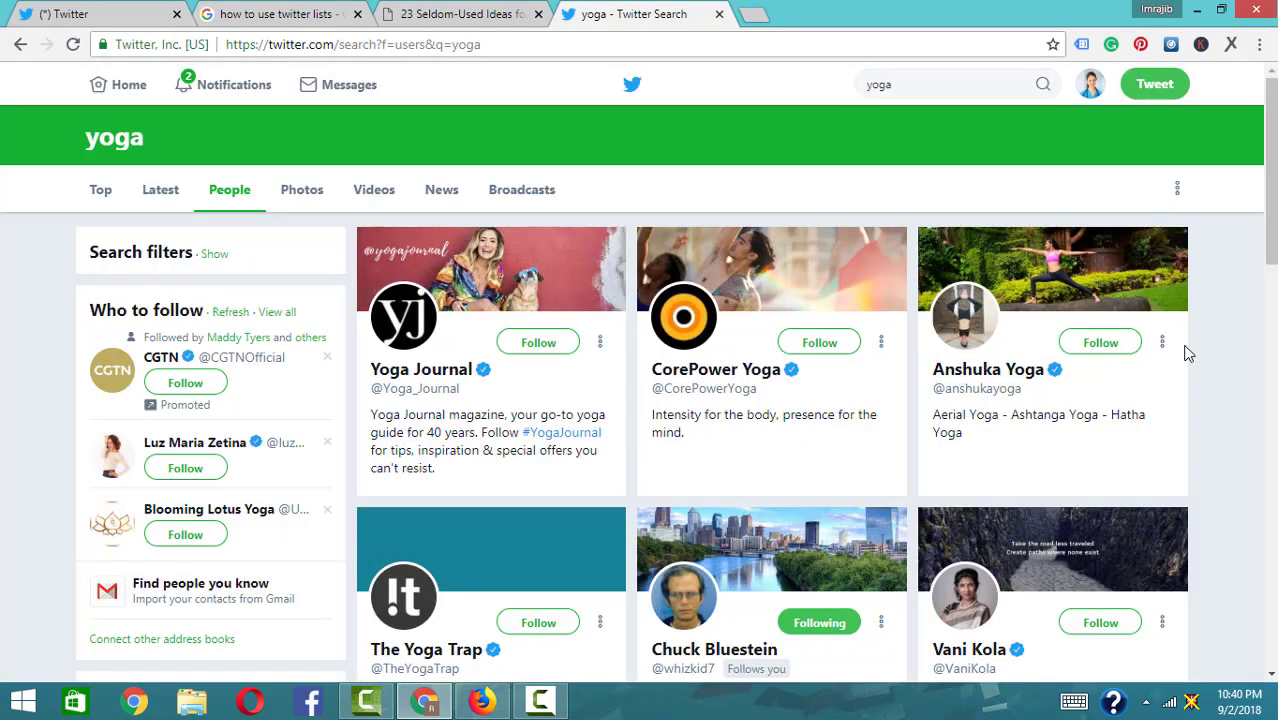
Step: Add Himalayan Institute to the Yoga Tips list as well
scroll(700, 380, "down", 6)
left_click(881, 278)
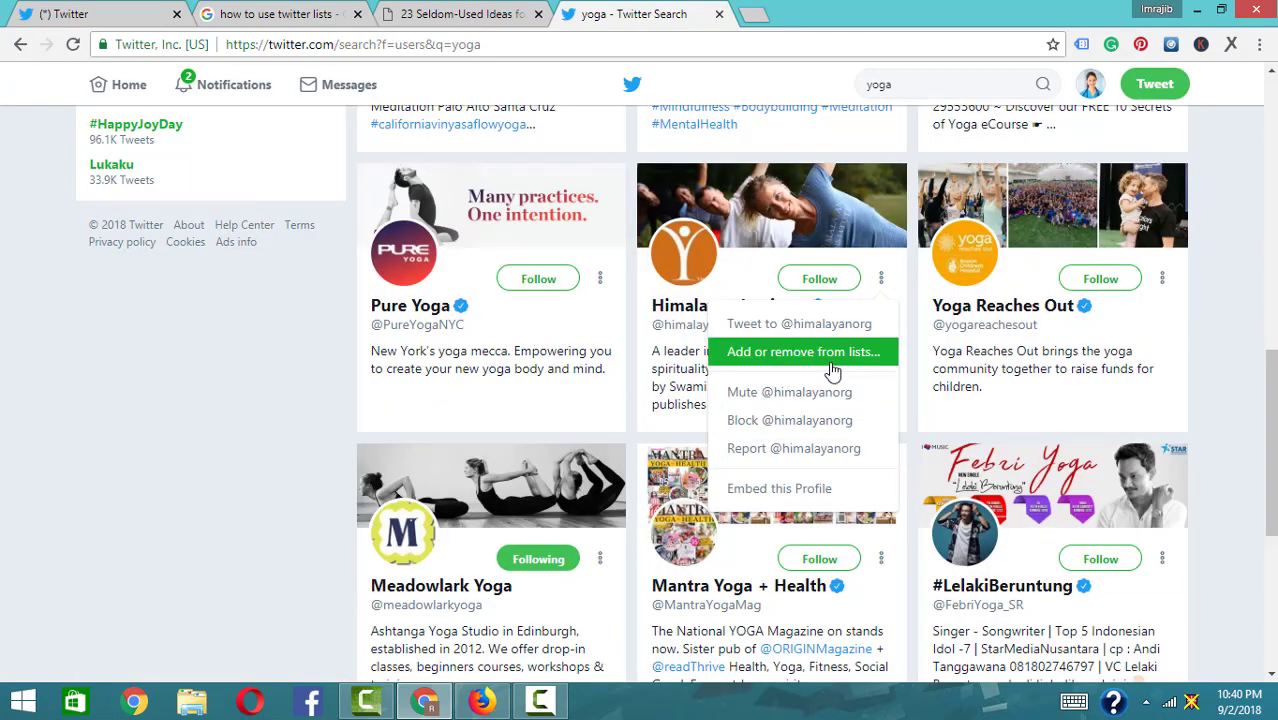
left_click(823, 360)
left_click(440, 294)
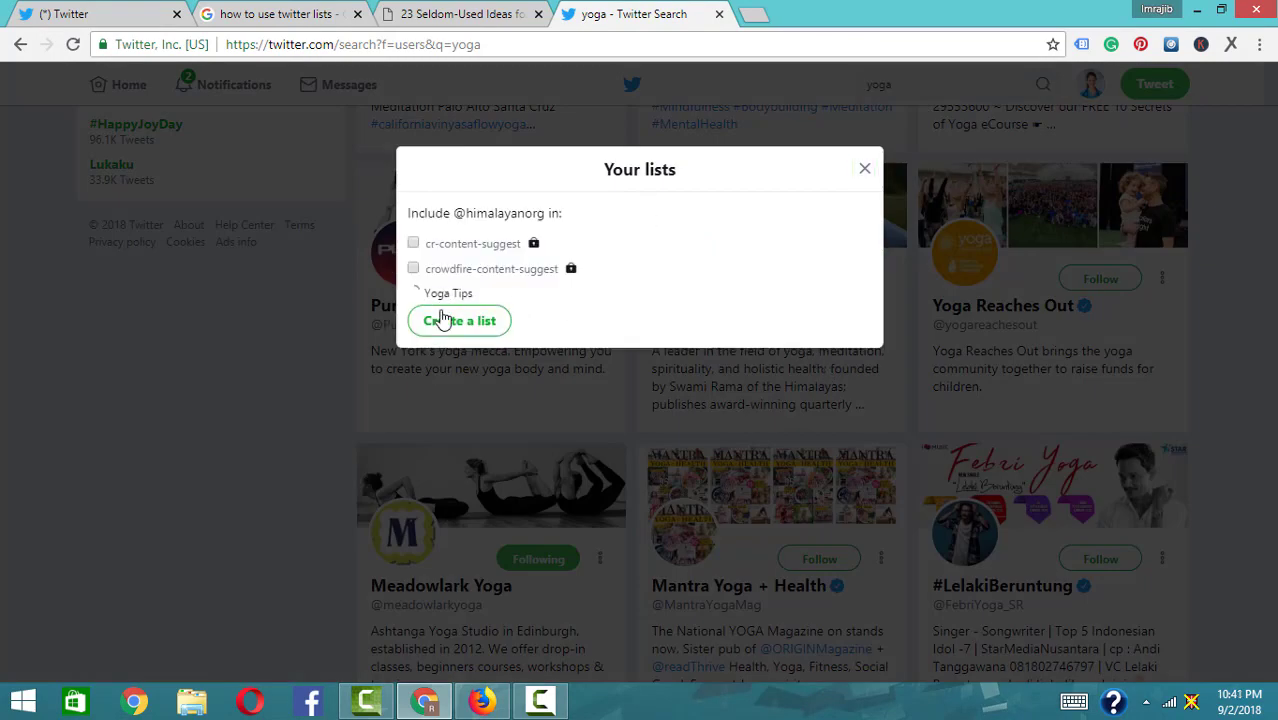
left_click(865, 172)
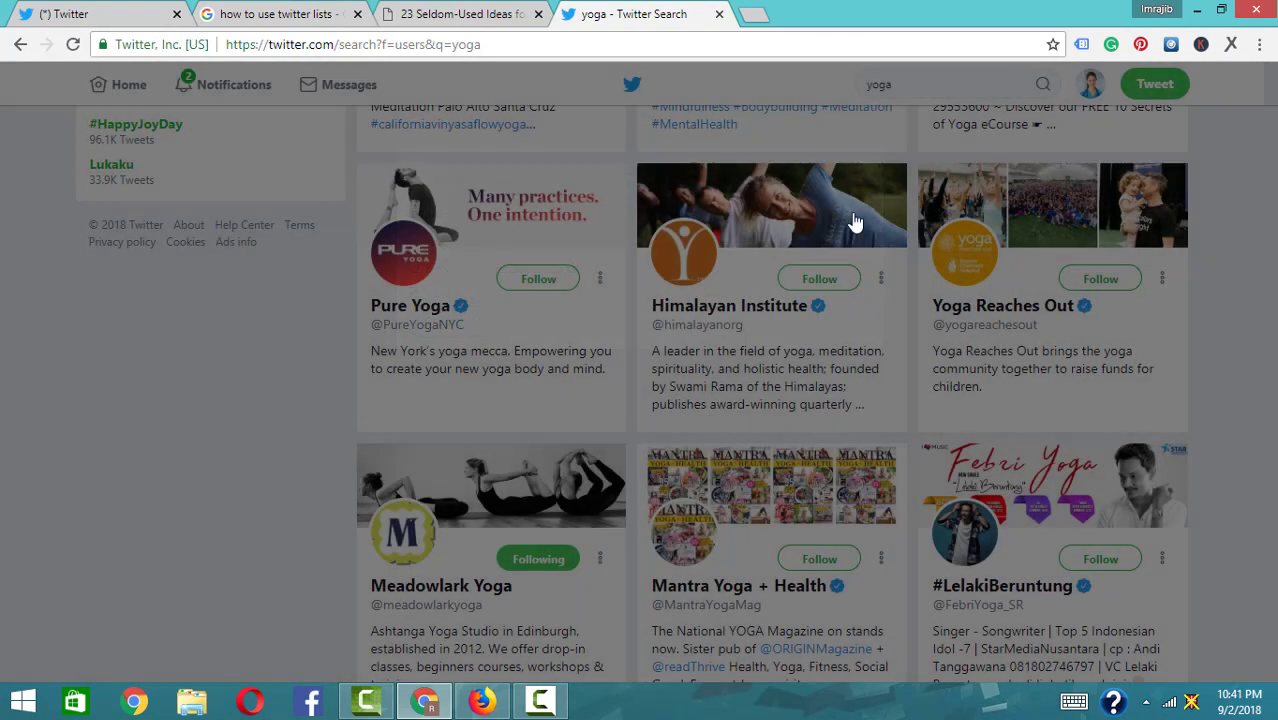
scroll(722, 270, "up", 5)
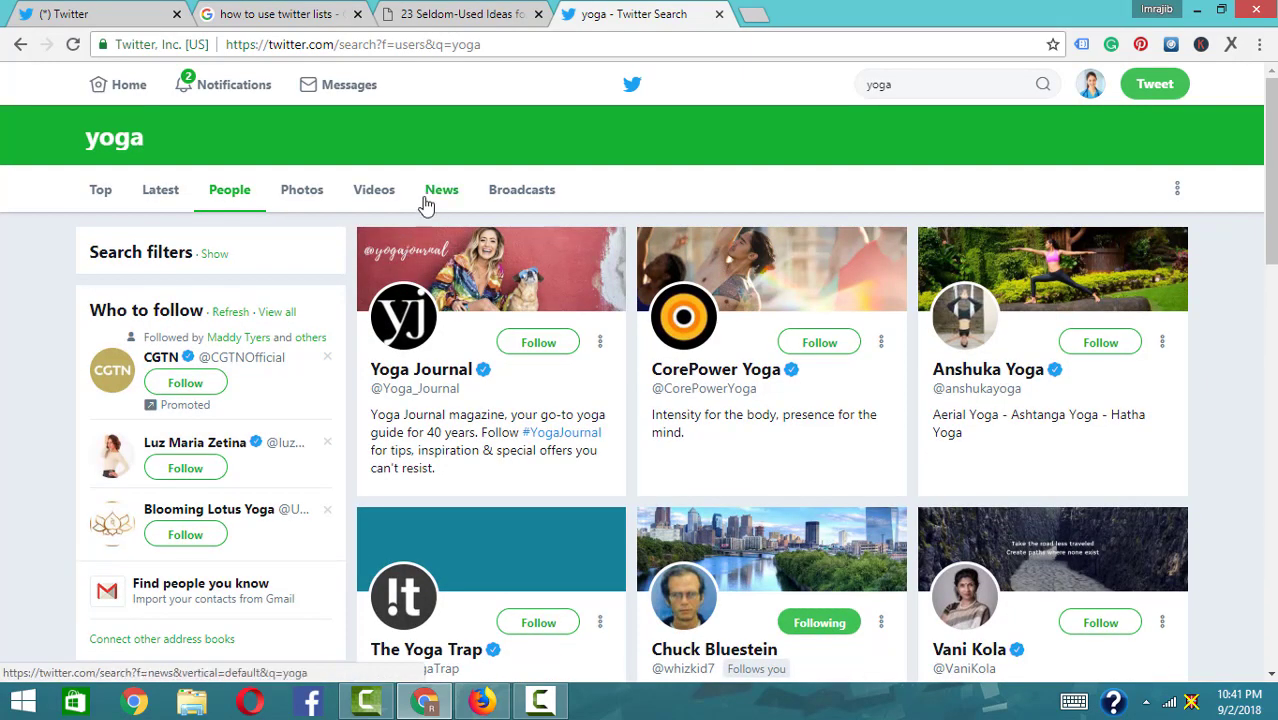
Step: Open Yoga Tips from the profile's lists, browse its members' feed, and select its page address
left_click(137, 90)
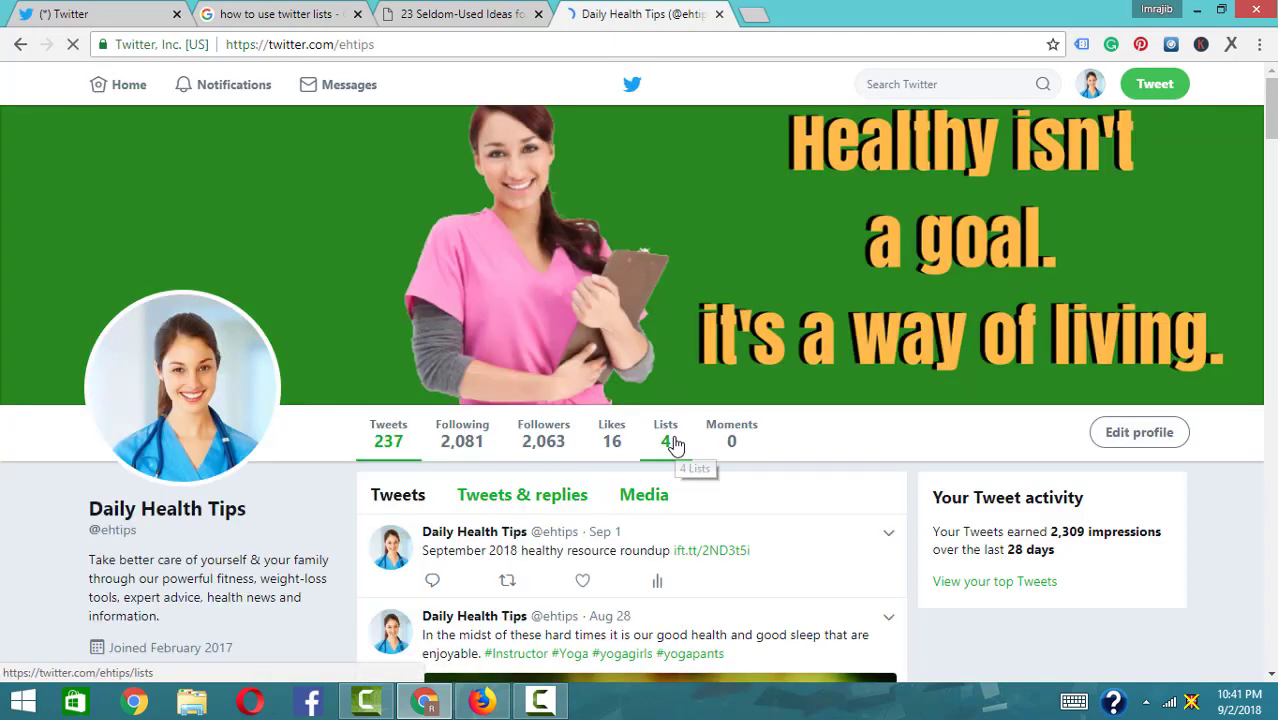
left_click(670, 442)
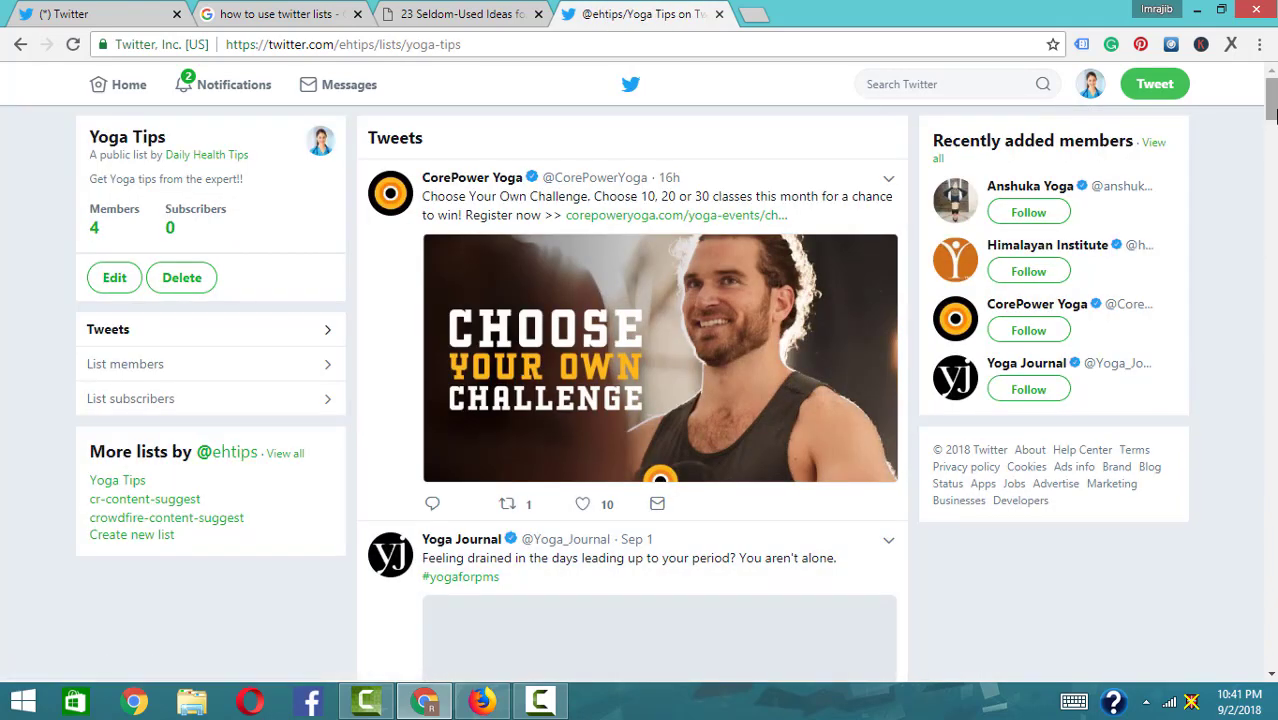
scroll(632, 395, "down", 5)
scroll(632, 395, "down", 10)
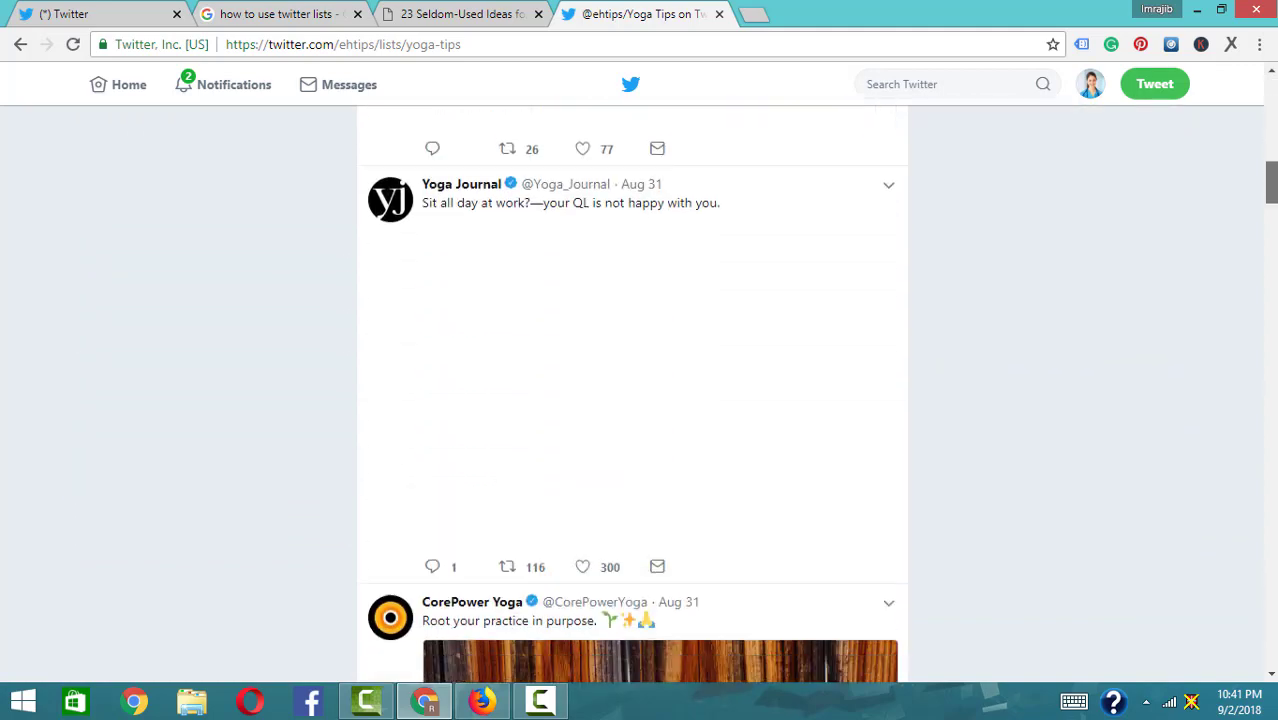
scroll(632, 395, "up", 4)
left_click_drag(1271, 215, 1272, 97)
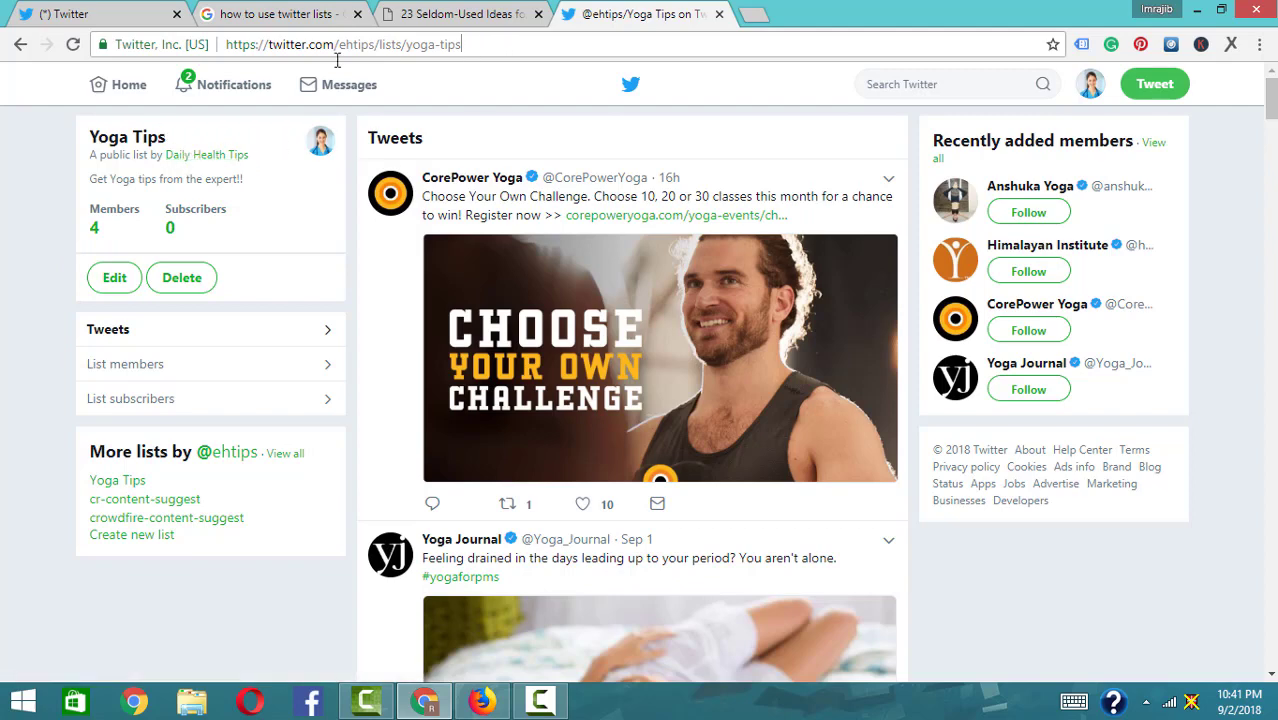
left_click(240, 45)
key("ctrl+c")
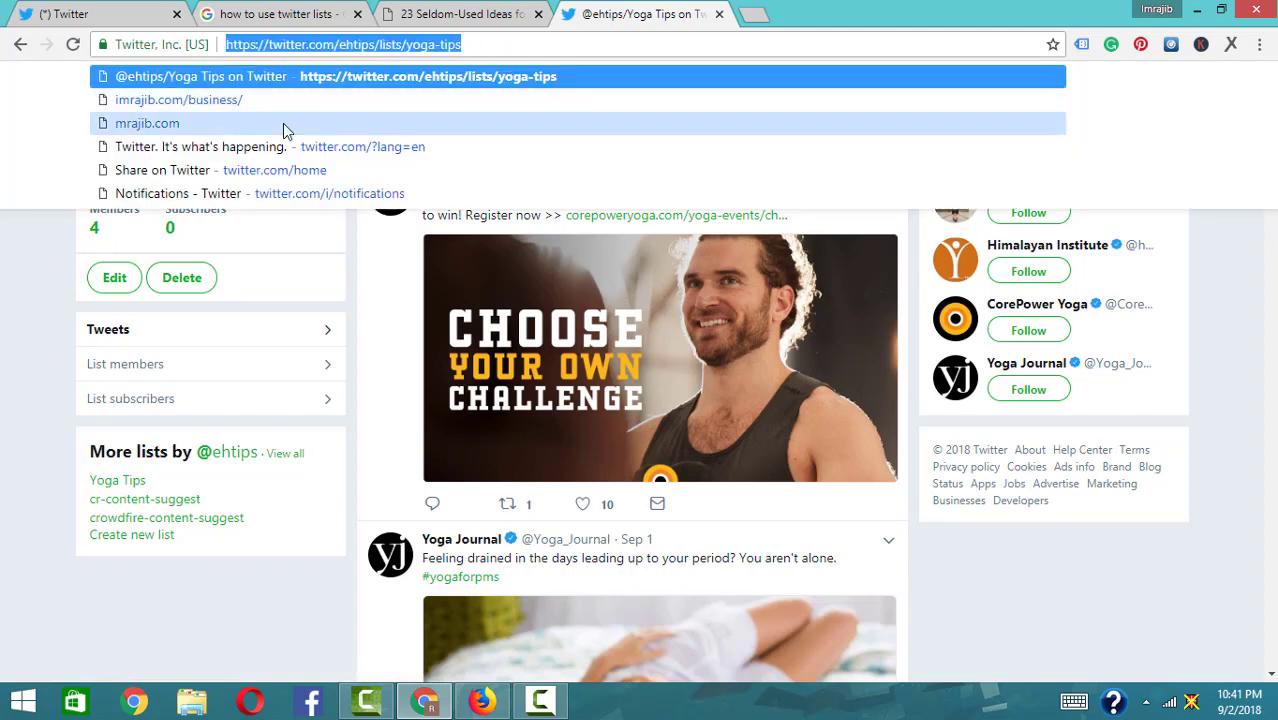
Step: In the second account's Firefox window, load twitter.com/ehtips/lists/yoga-tips and subscribe to it
left_click(481, 700)
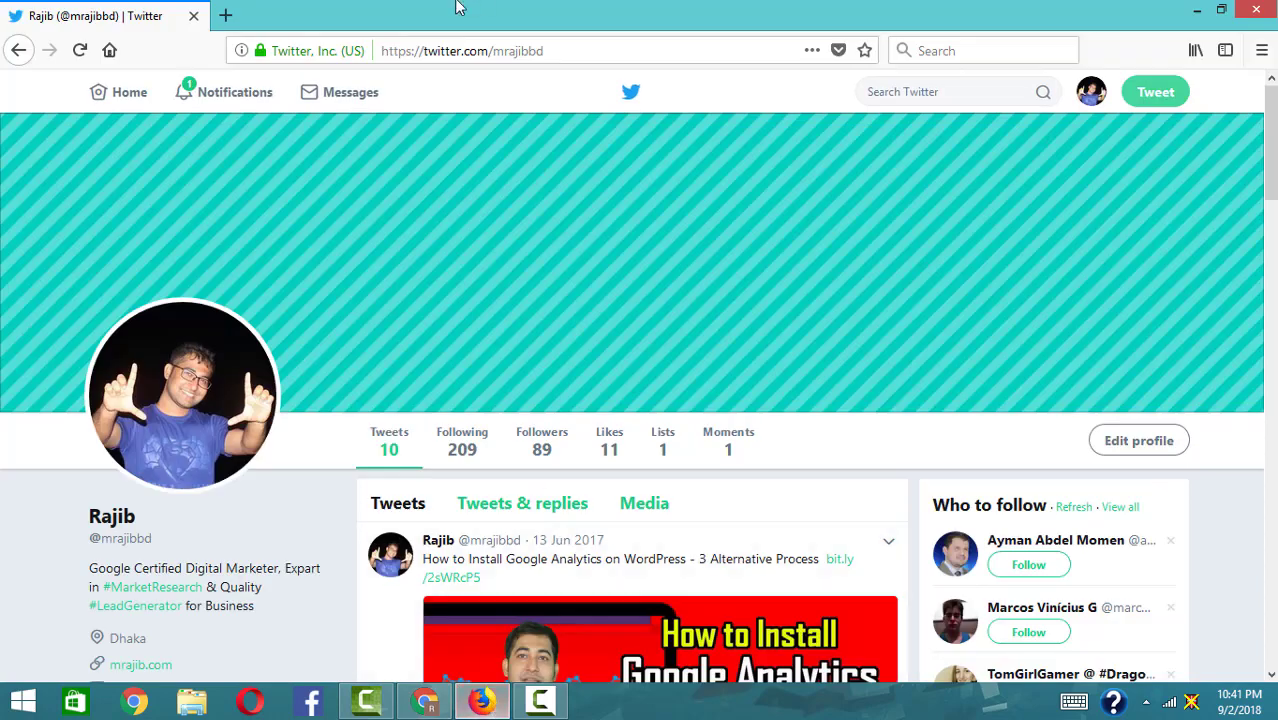
left_click(225, 15)
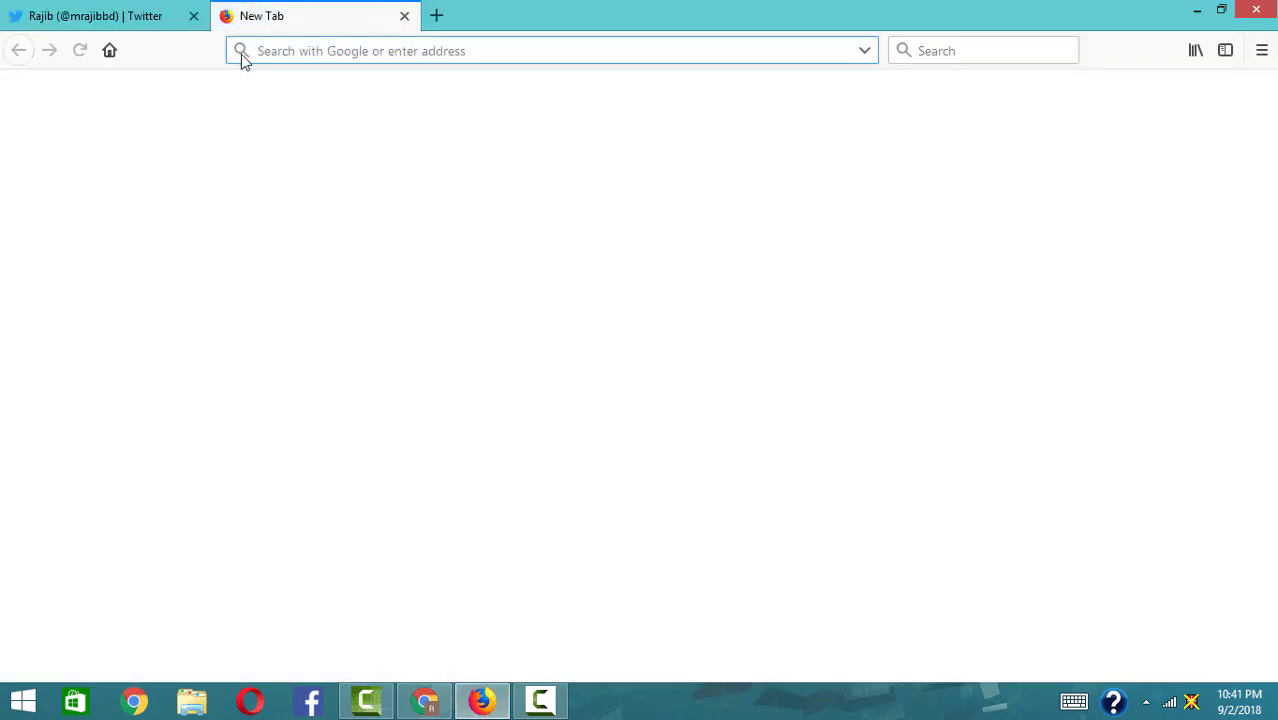
key("ctrl+v")
key("Return")
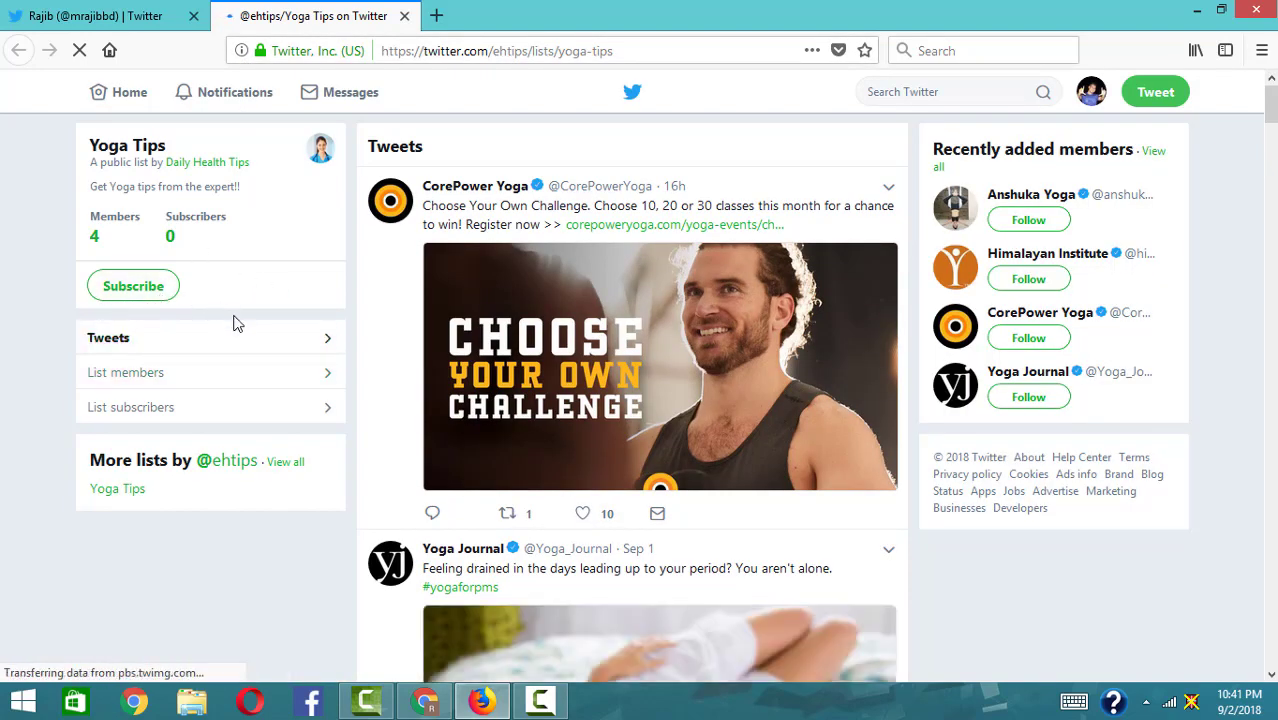
left_click(150, 296)
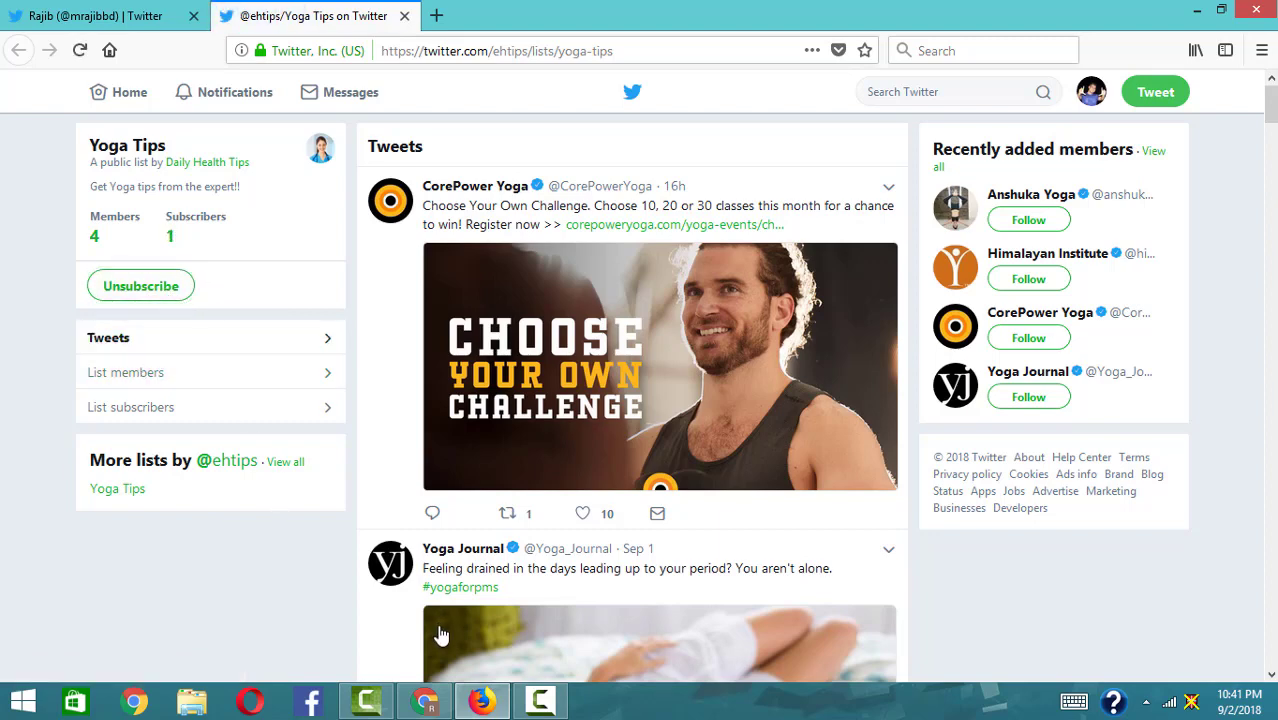
left_click(426, 702)
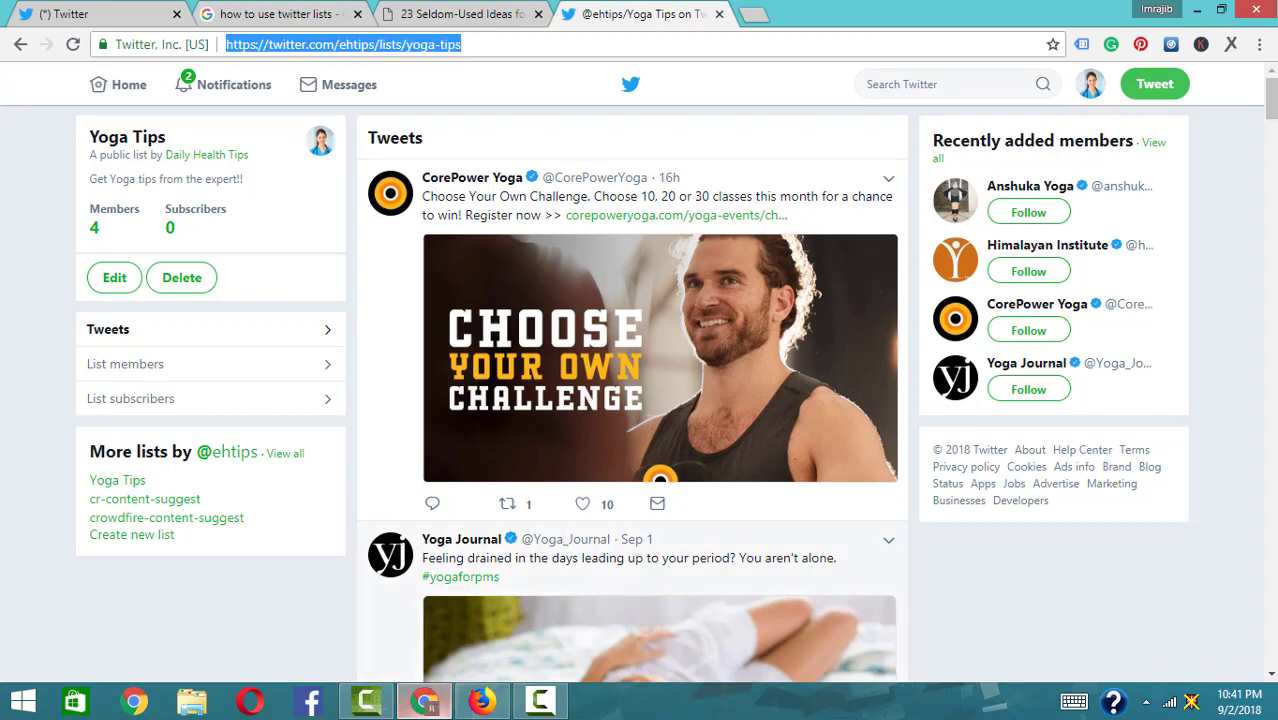
Step: Reload the owner's Yoga Tips page in Chrome to show Subscribers 1, then switch to Firefox
left_click(580, 44)
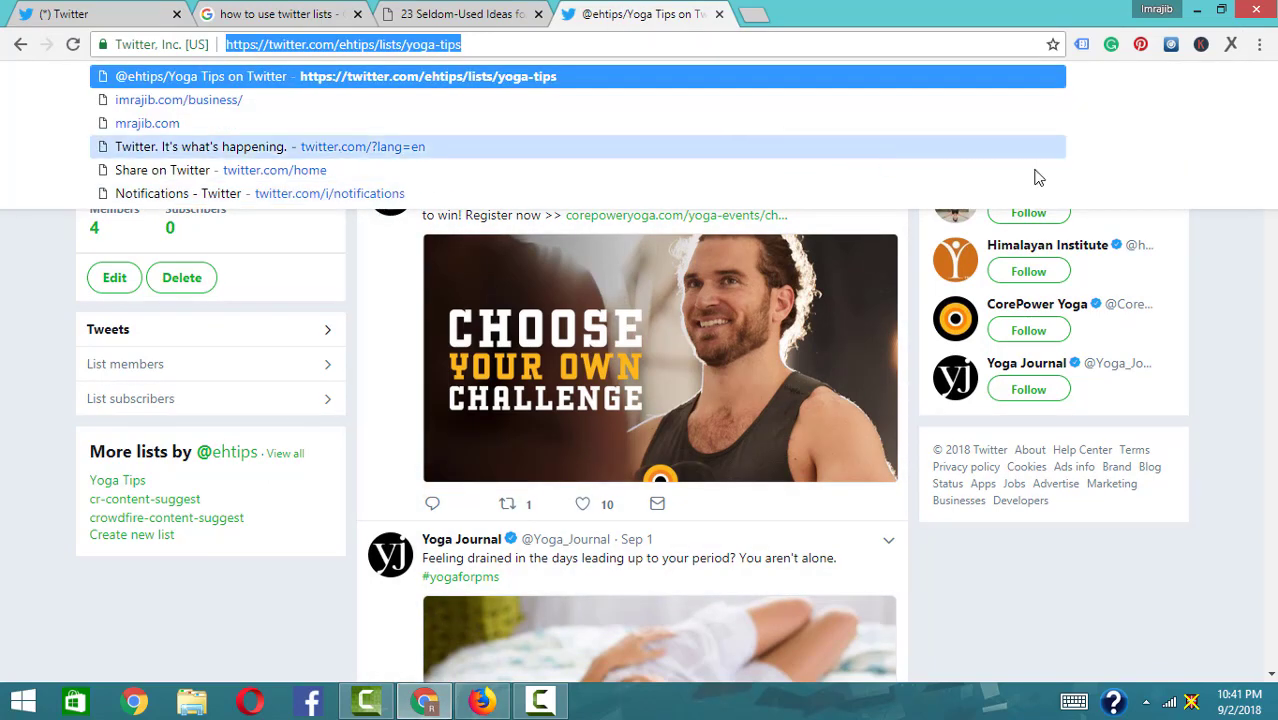
left_click(1262, 436)
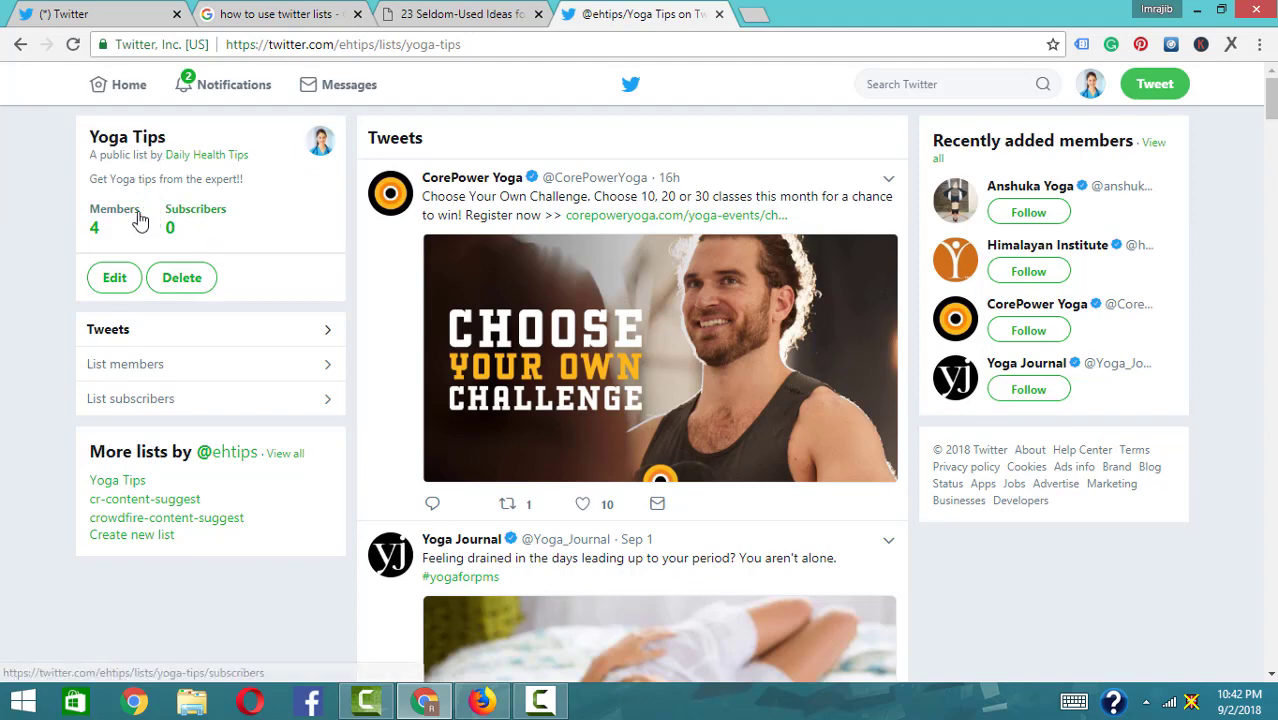
left_click(74, 45)
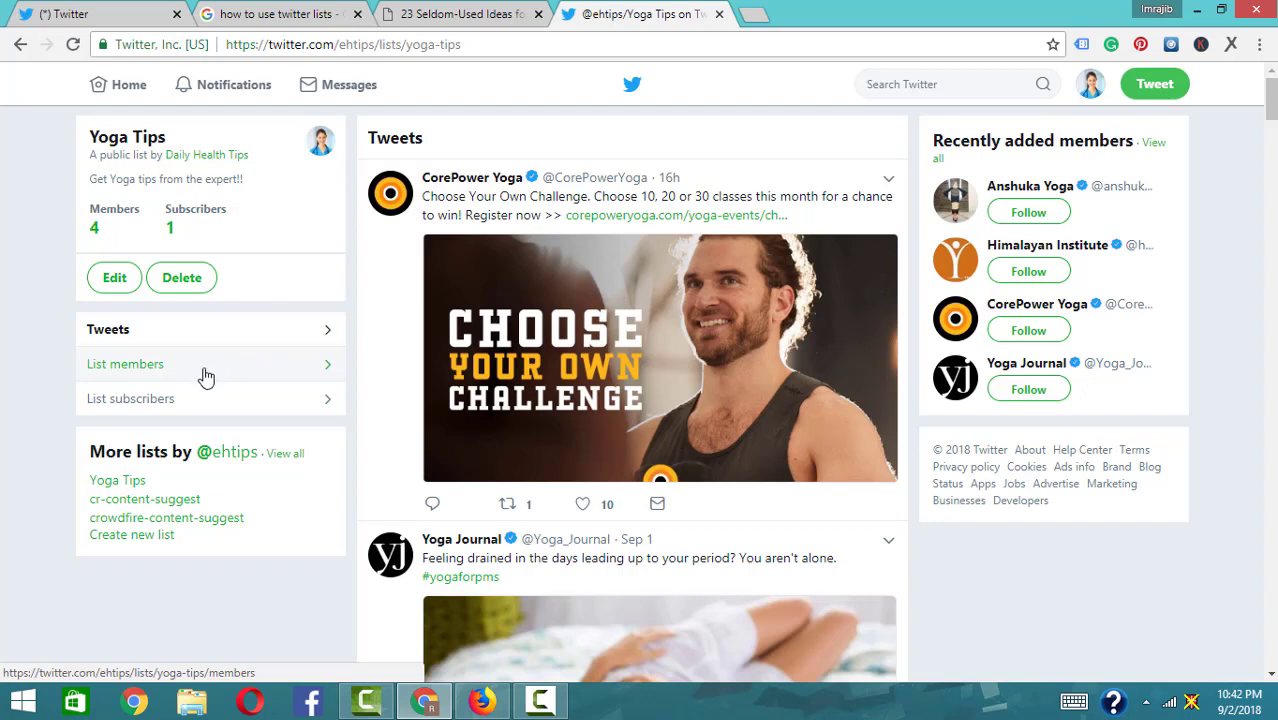
left_click(481, 700)
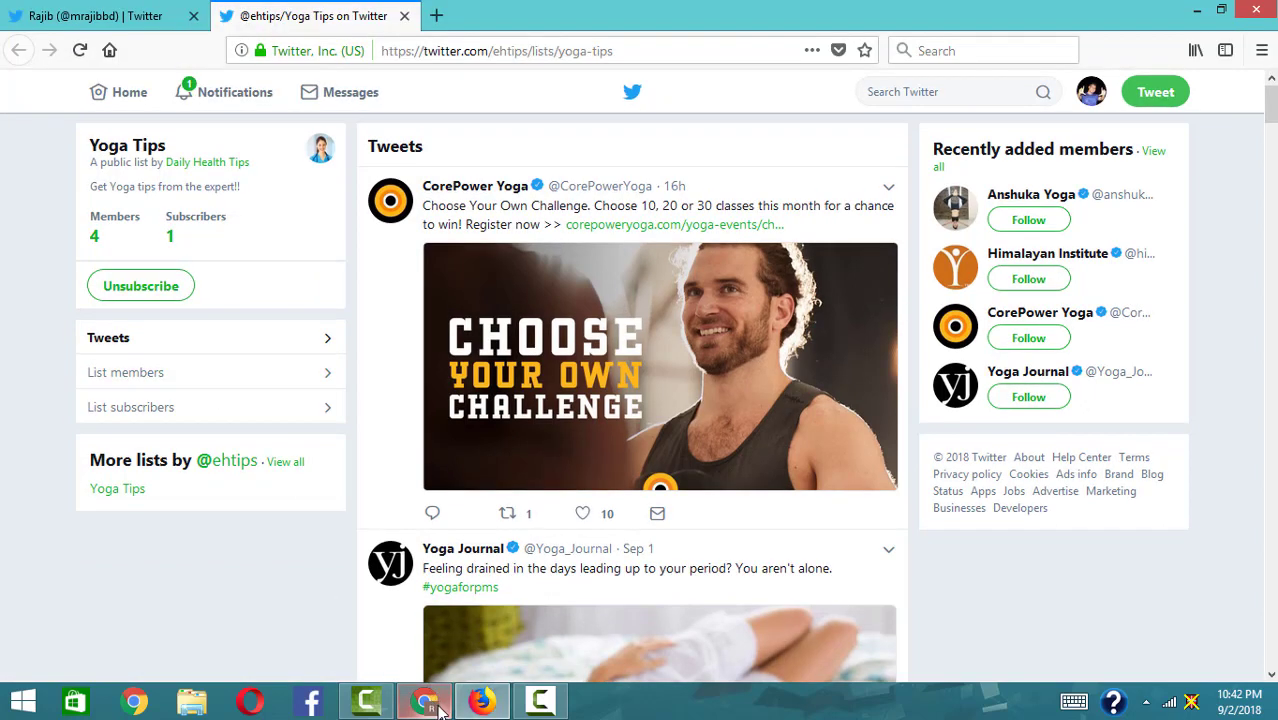
left_click(481, 700)
left_click(481, 700)
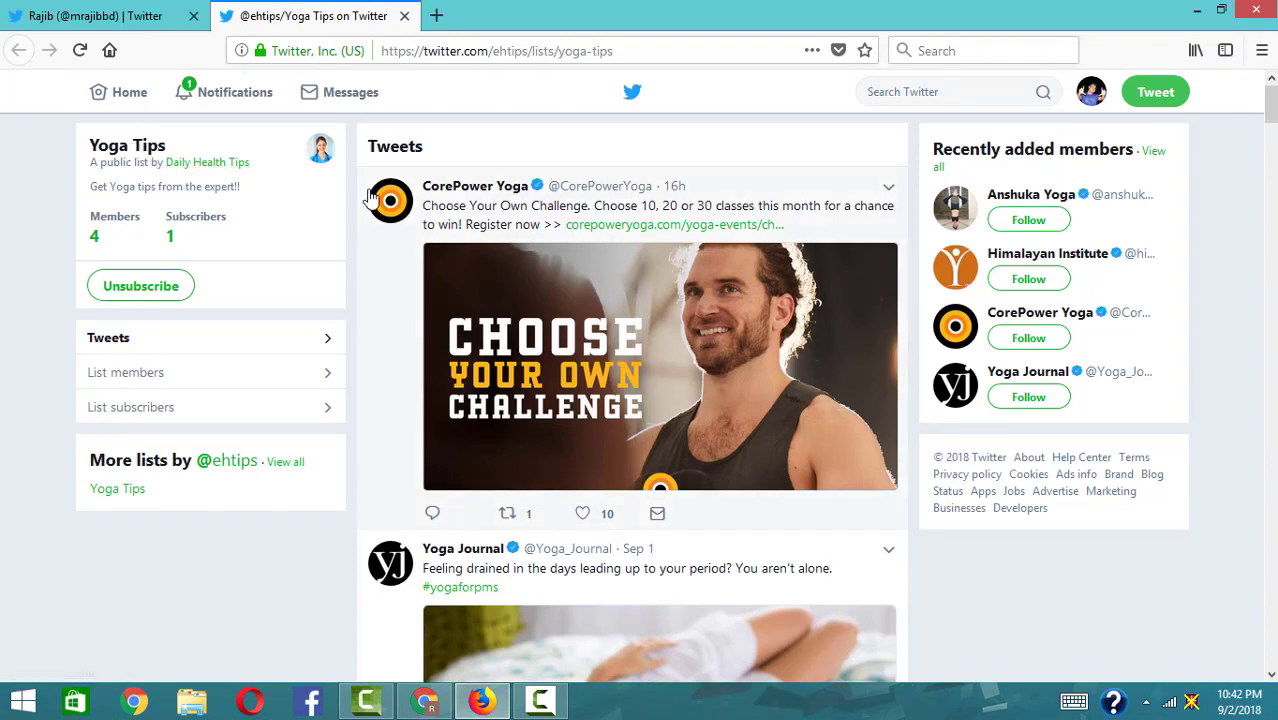
left_click(117, 98)
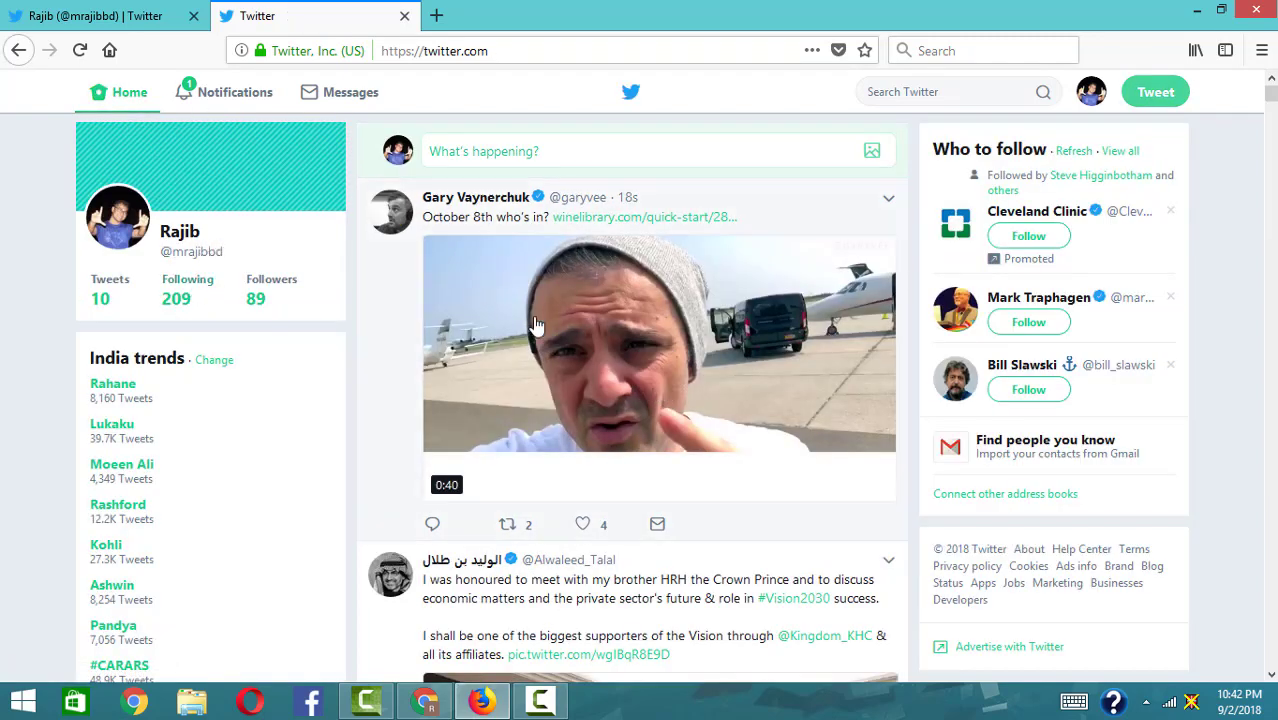
scroll(536, 324, "down", 5)
scroll(536, 324, "up", 6)
left_click(185, 240)
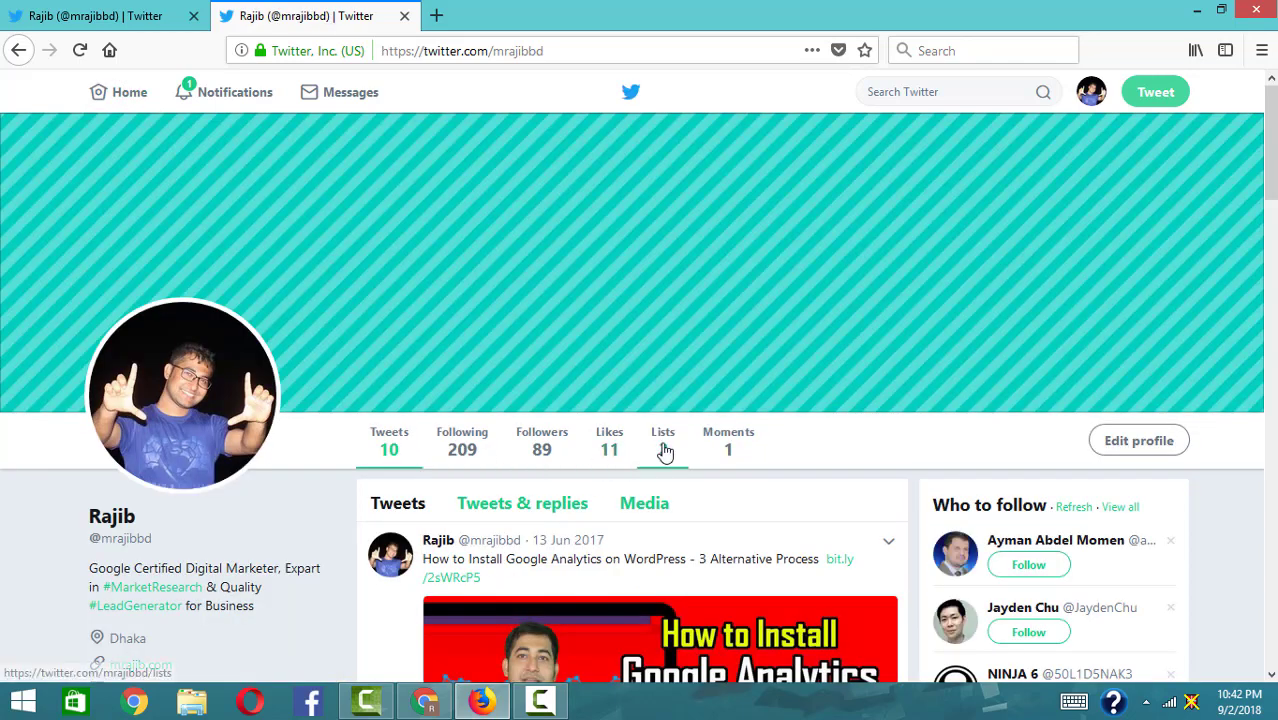
left_click(665, 452)
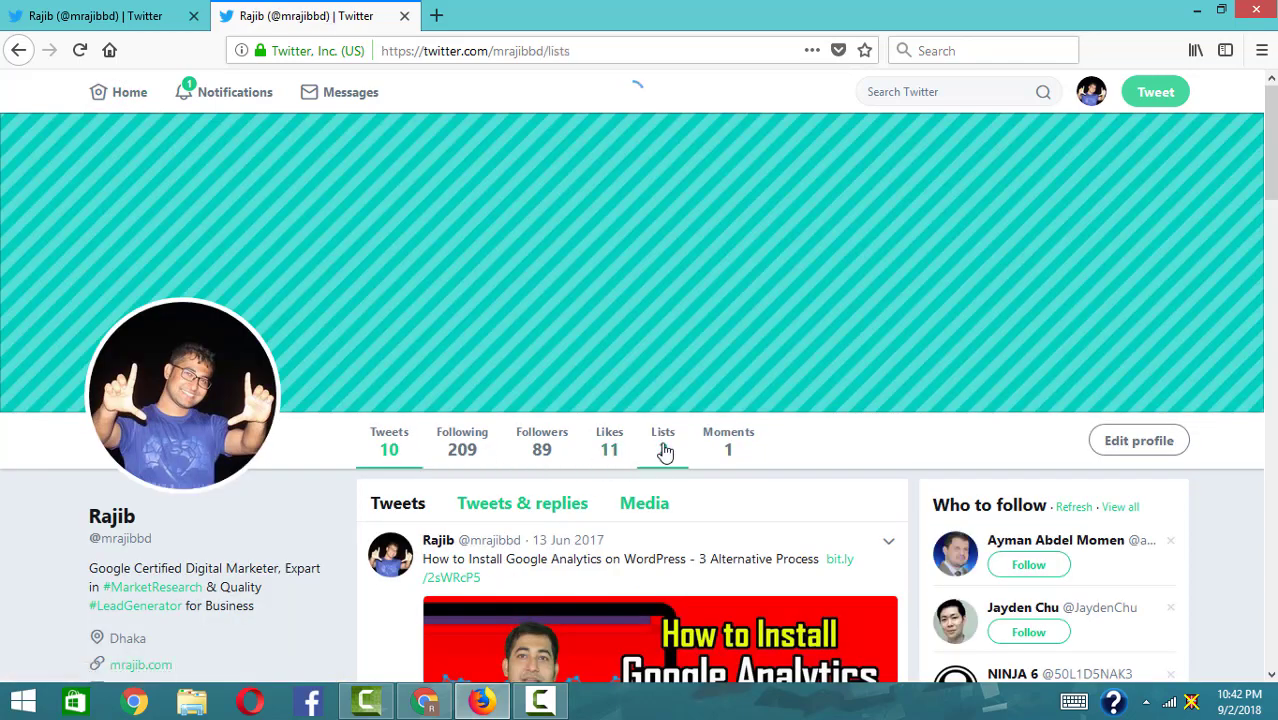
scroll(735, 411, "down", 3)
left_click(398, 385)
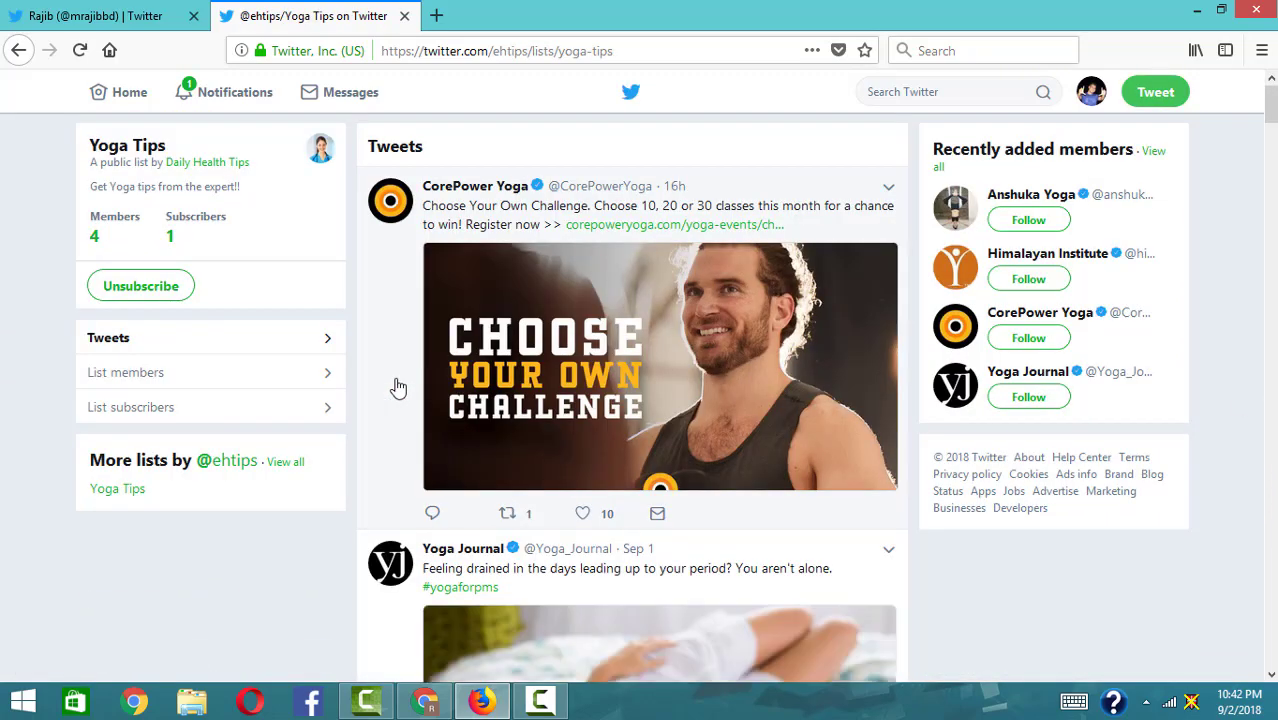
scroll(605, 337, "down", 10)
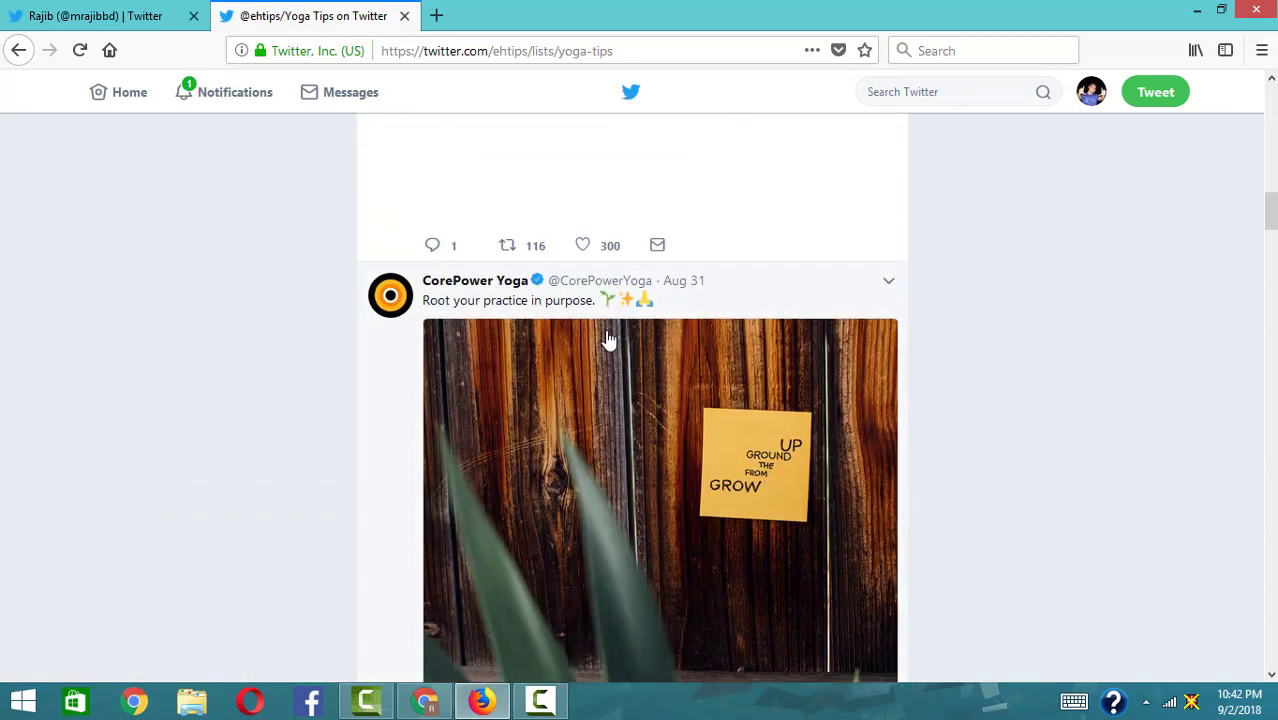
scroll(608, 339, "down", 10)
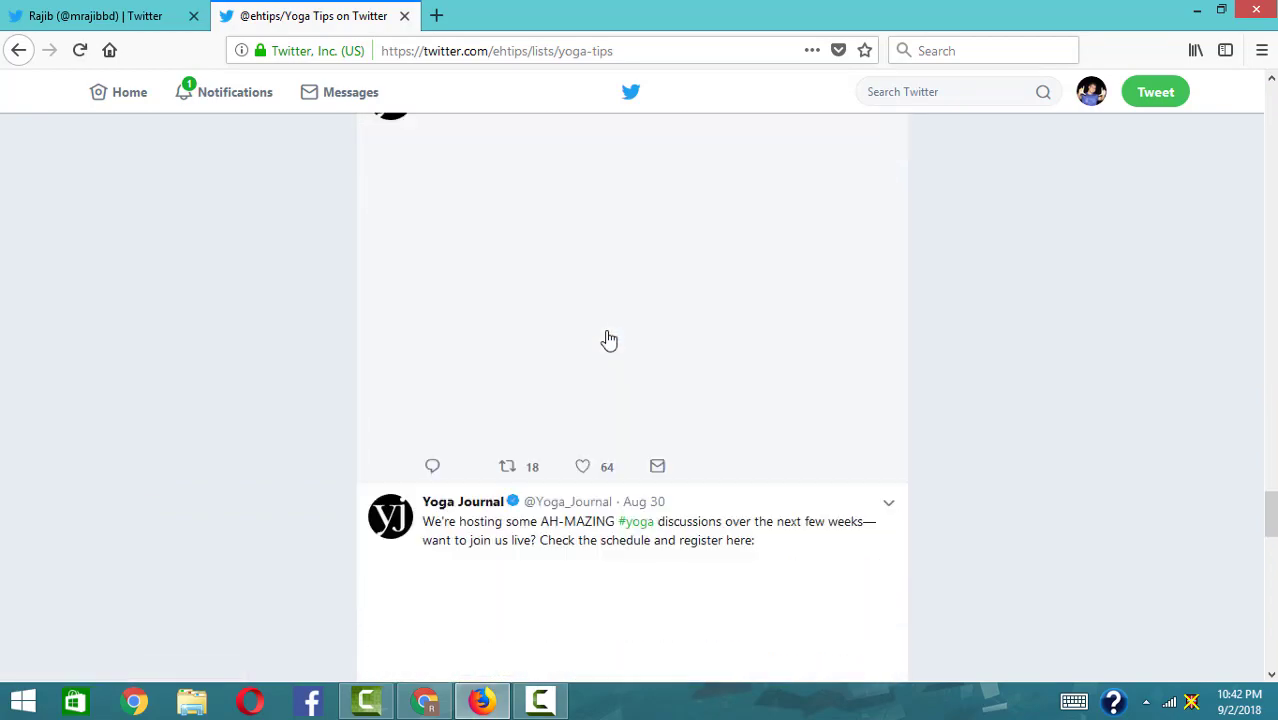
scroll(608, 339, "down", 2)
scroll(605, 337, "up", 20)
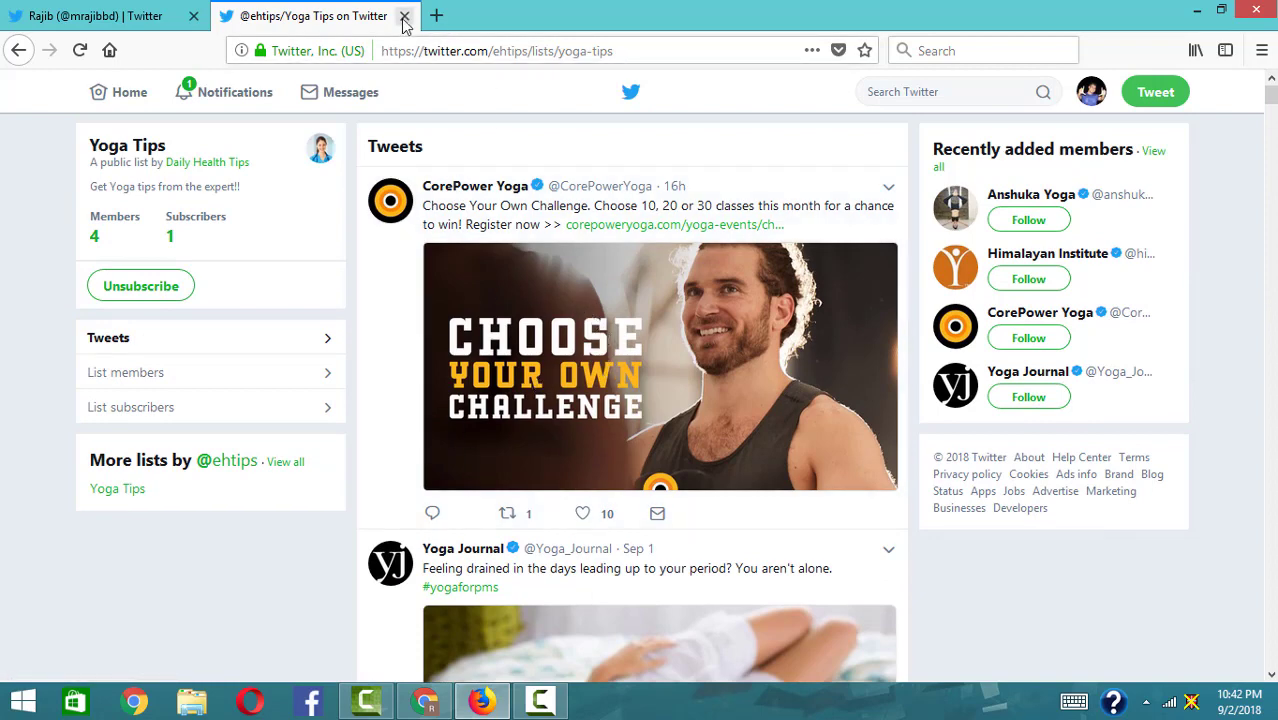
Step: In Chrome, reopen Yoga Tips through the avatar menu's Lists, now showing 4 members and 1 subscriber
left_click(428, 704)
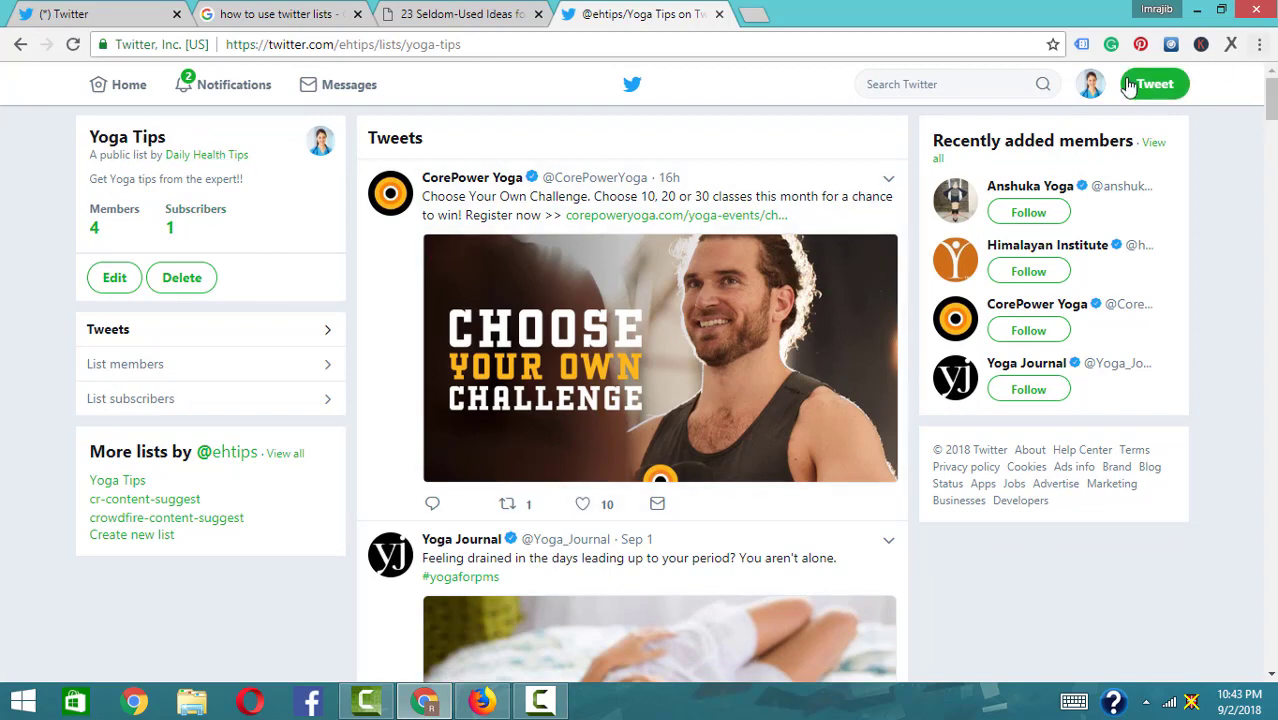
left_click(1084, 88)
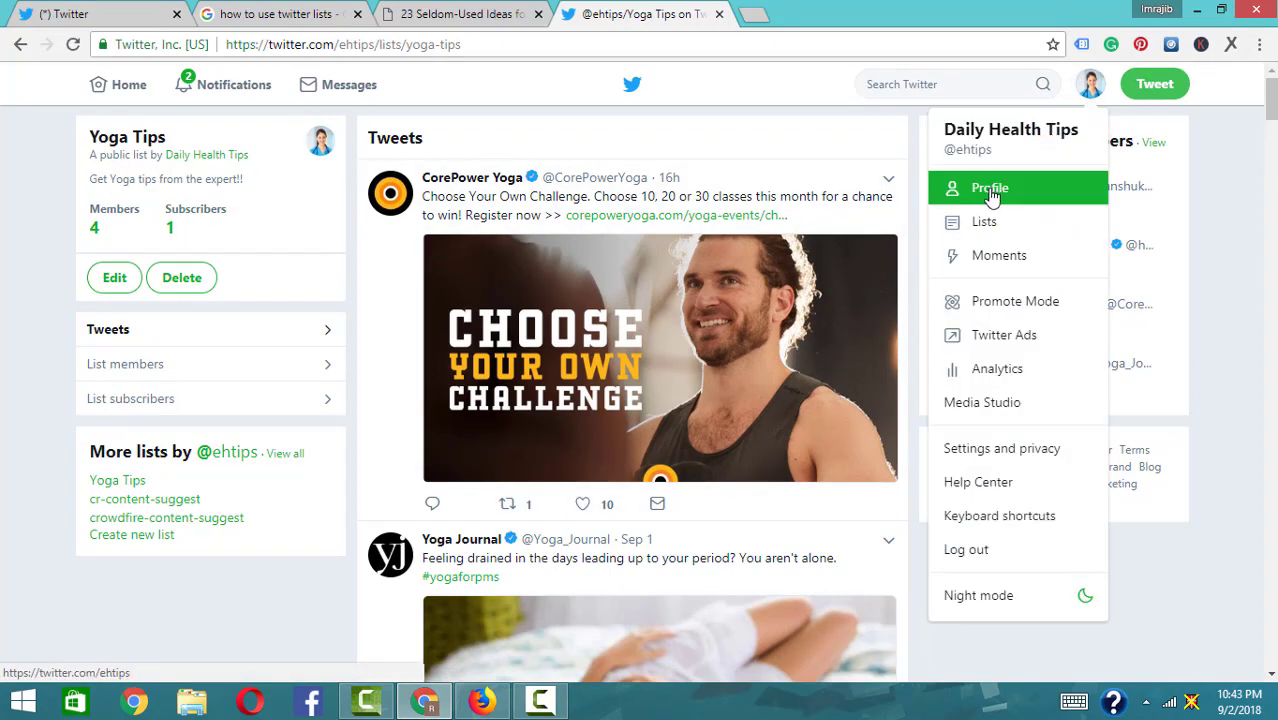
left_click(988, 232)
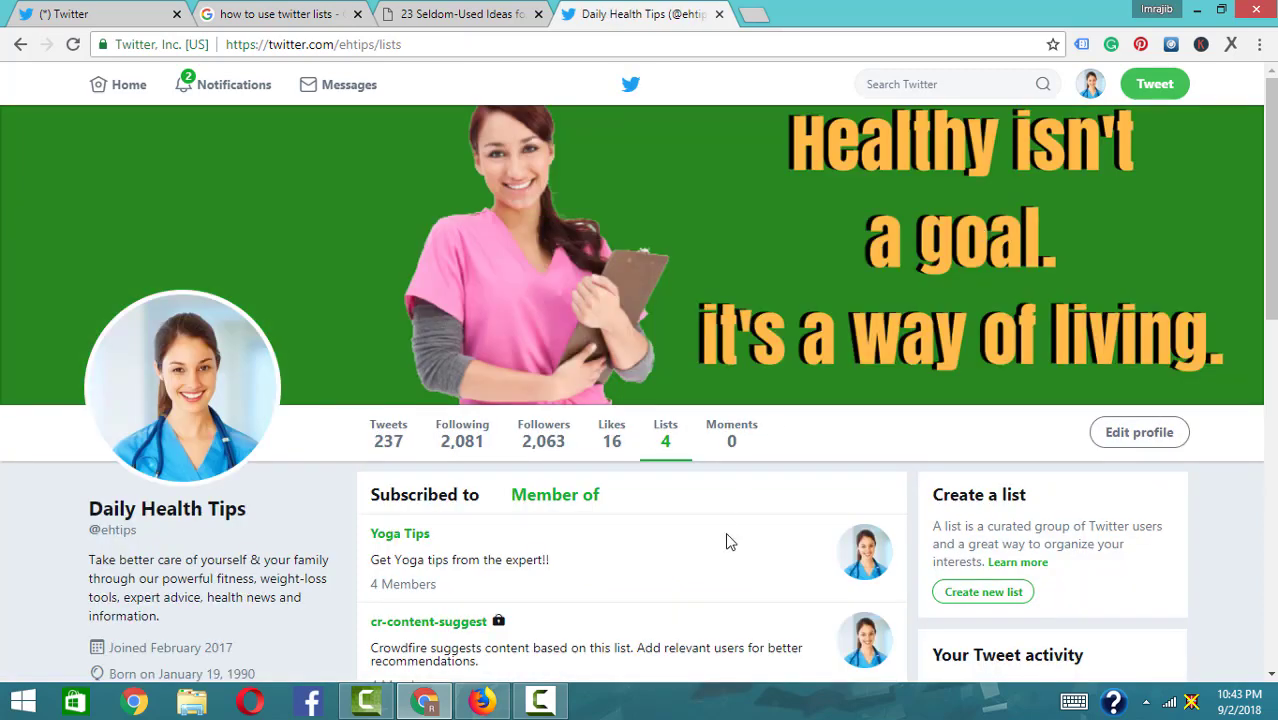
left_click_drag(1268, 194, 1270, 372)
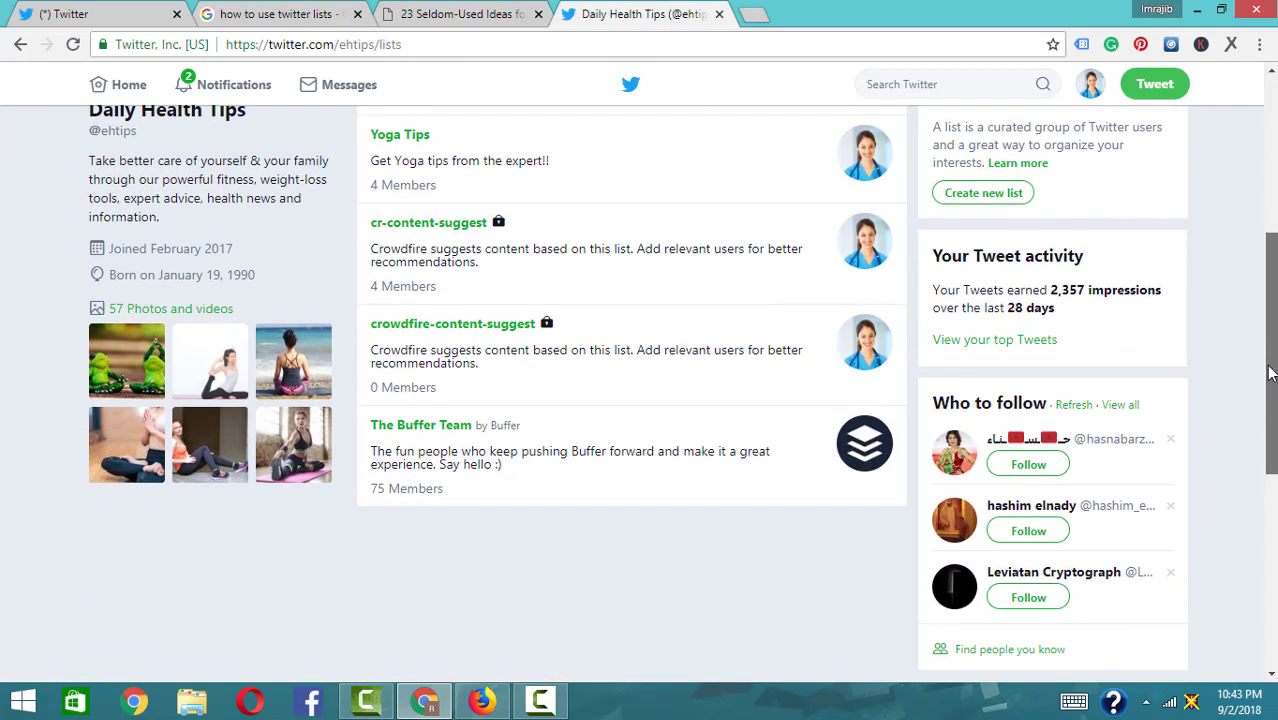
double_click(410, 136)
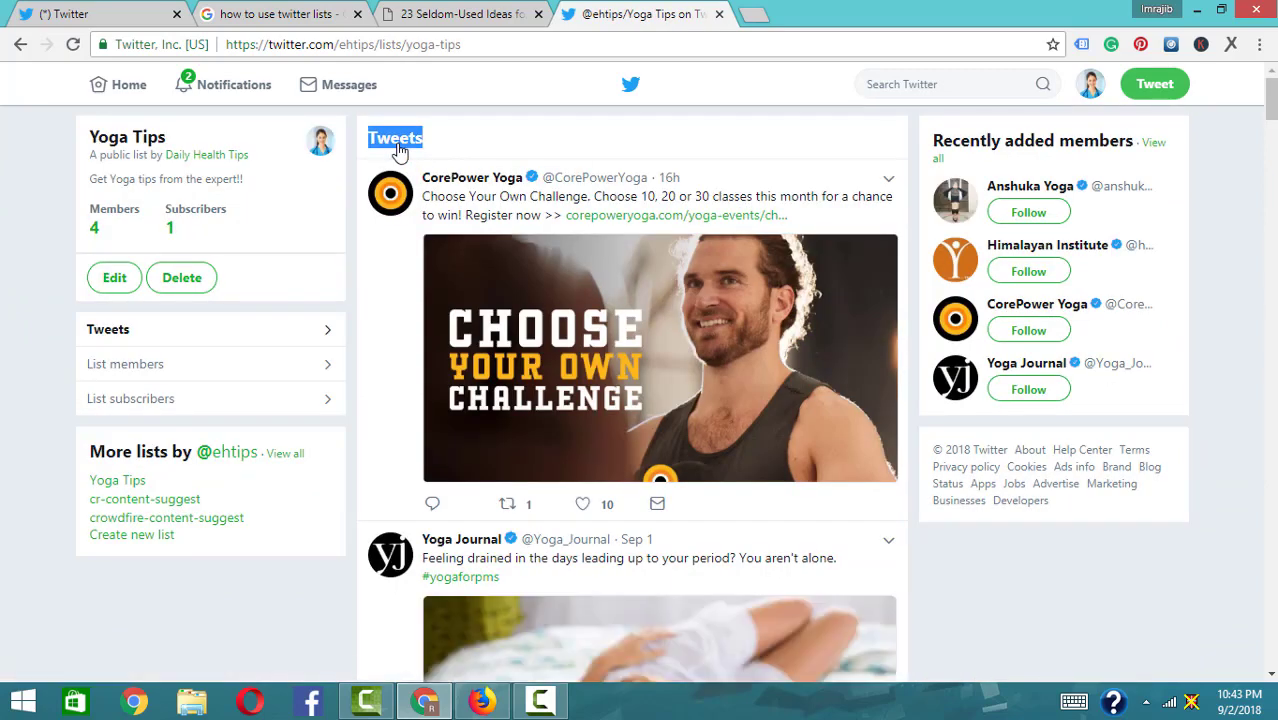
Step: From the Yoga Tips members, remove and re-add Anshuka Yoga, then go to the Home timeline
left_click(100, 220)
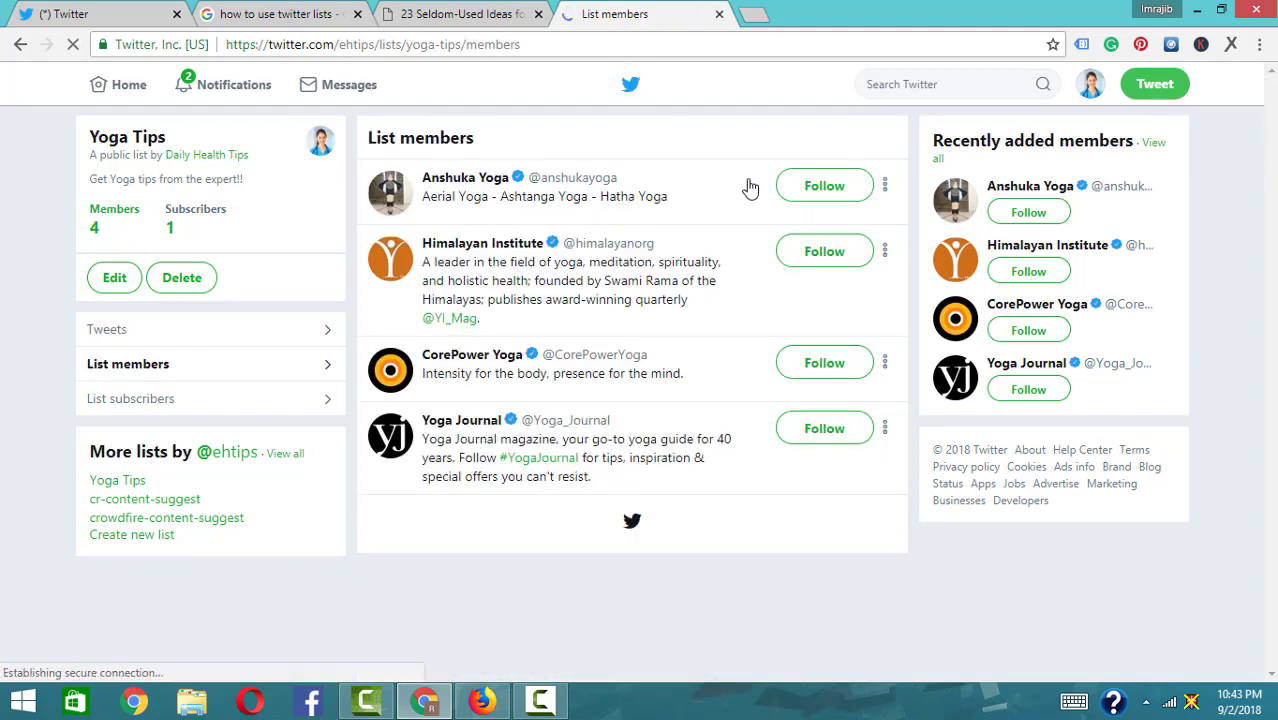
left_click(885, 188)
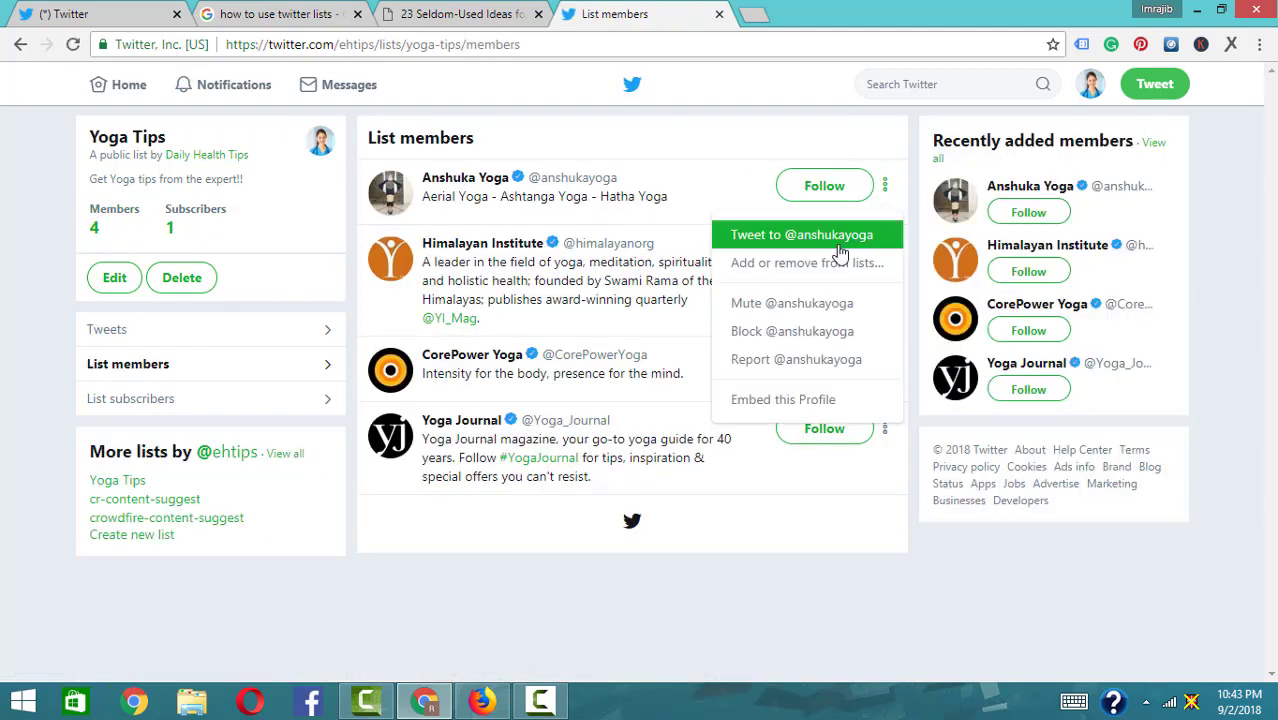
left_click(819, 264)
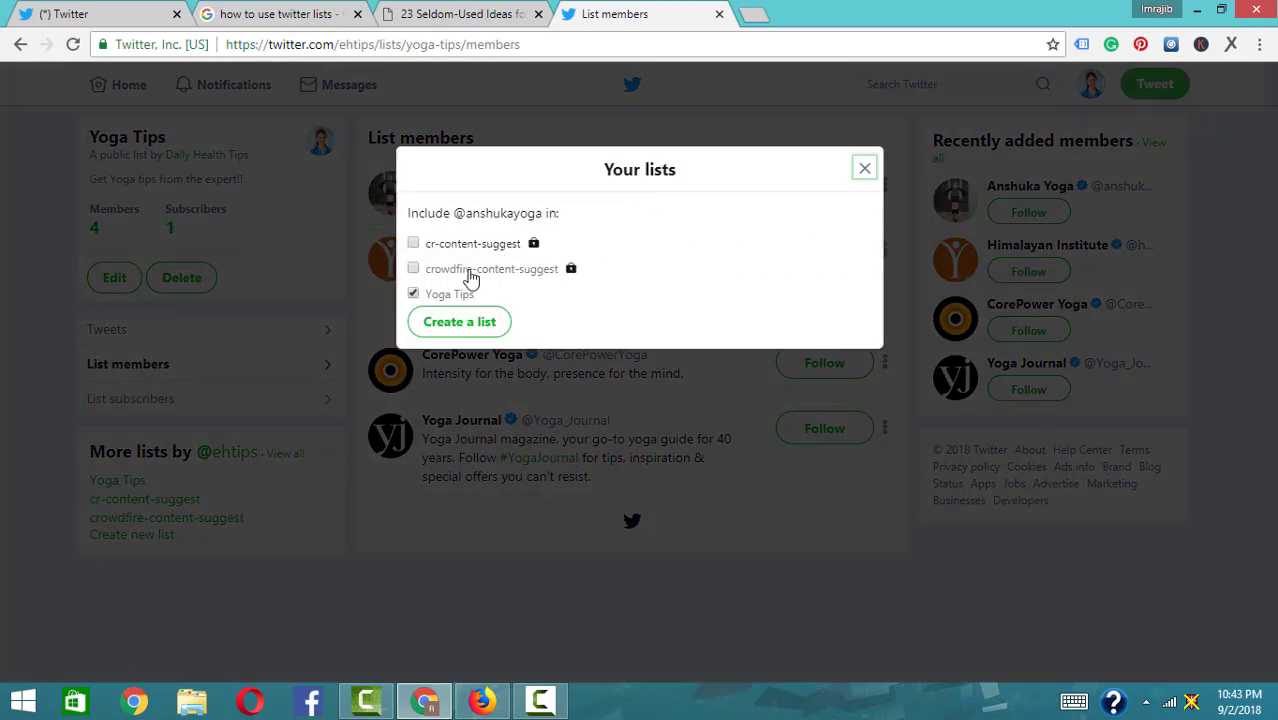
left_click(413, 294)
left_click(413, 294)
left_click(865, 167)
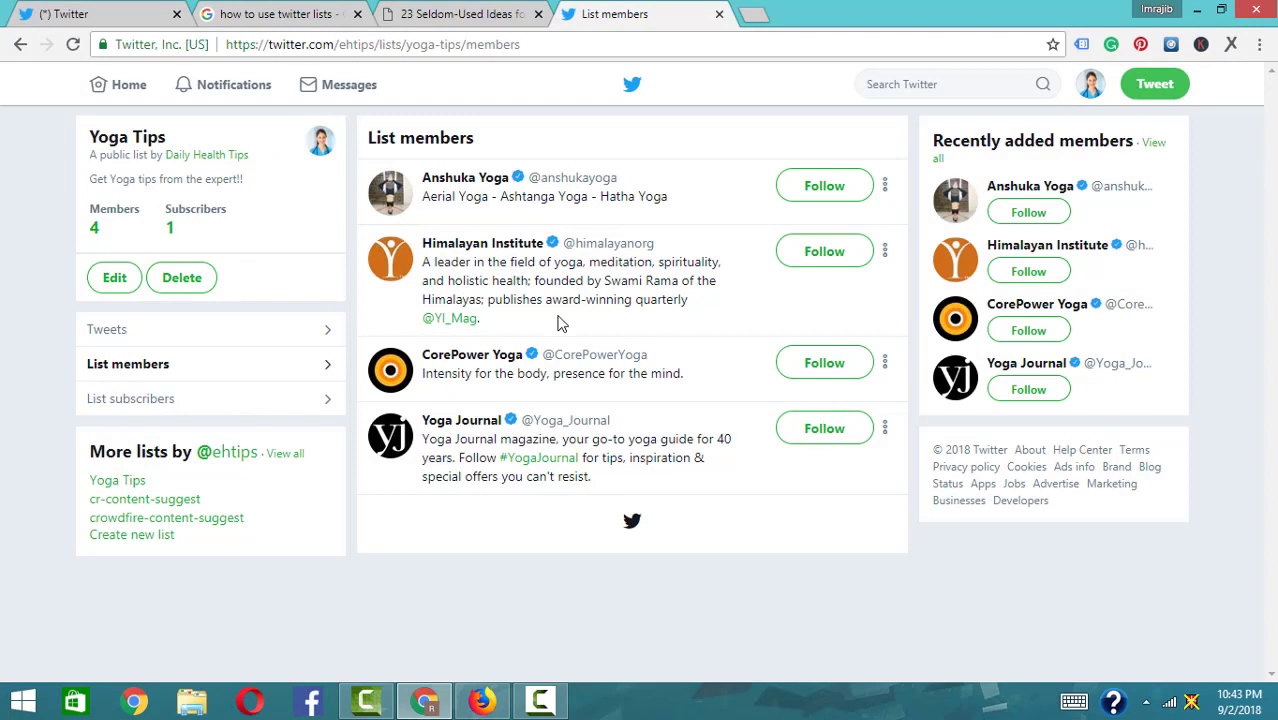
left_click(143, 97)
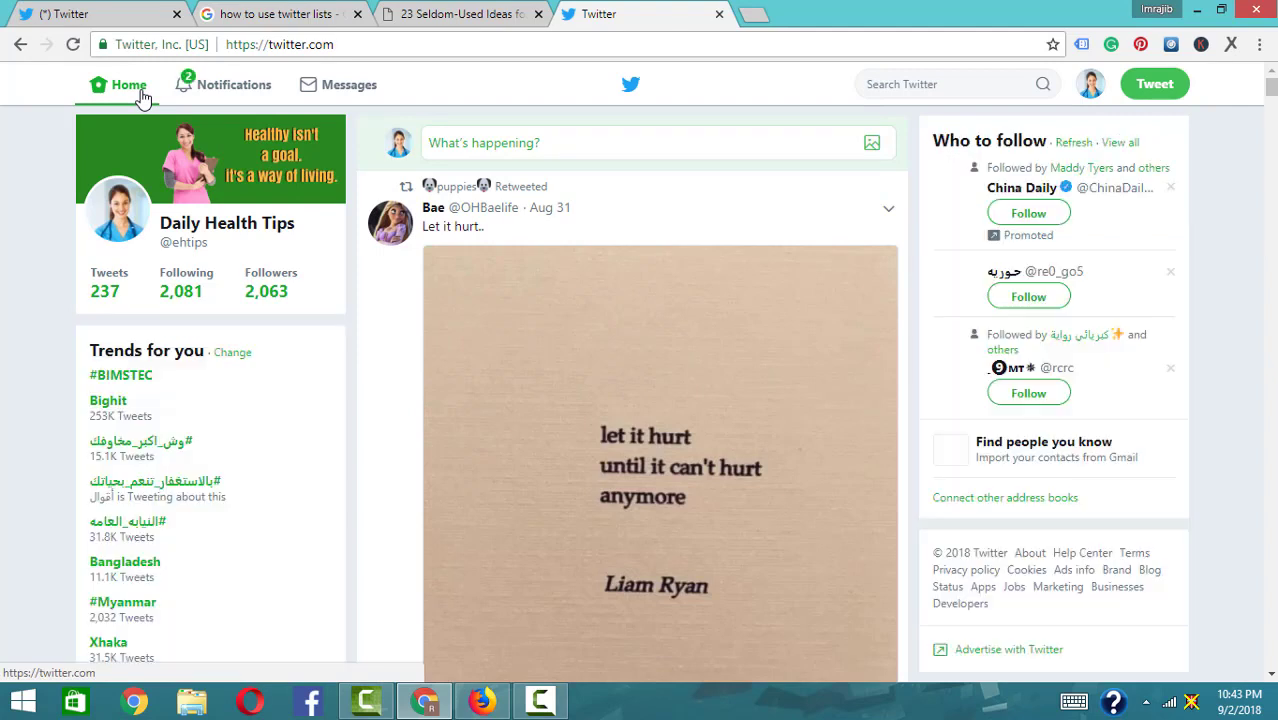